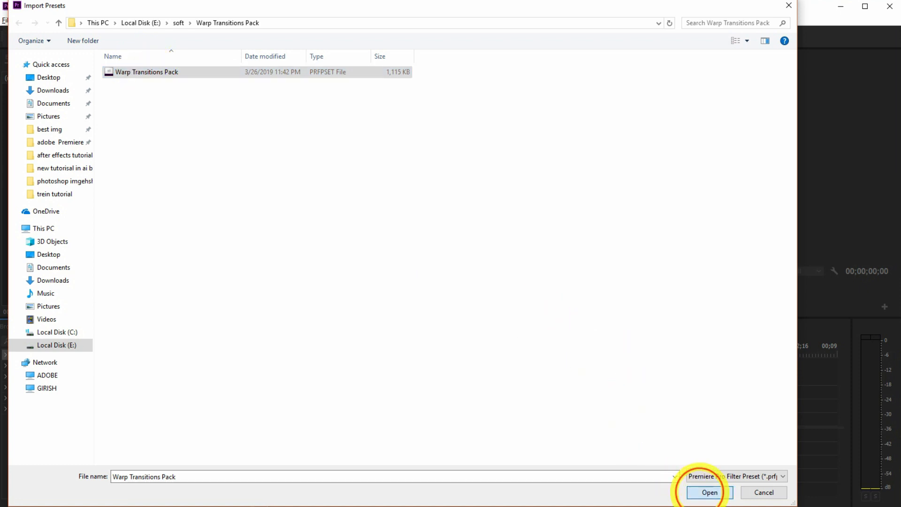
# - Load the Warp Transitions Pack preset file from the import dialog
pyautogui.click(709, 492)
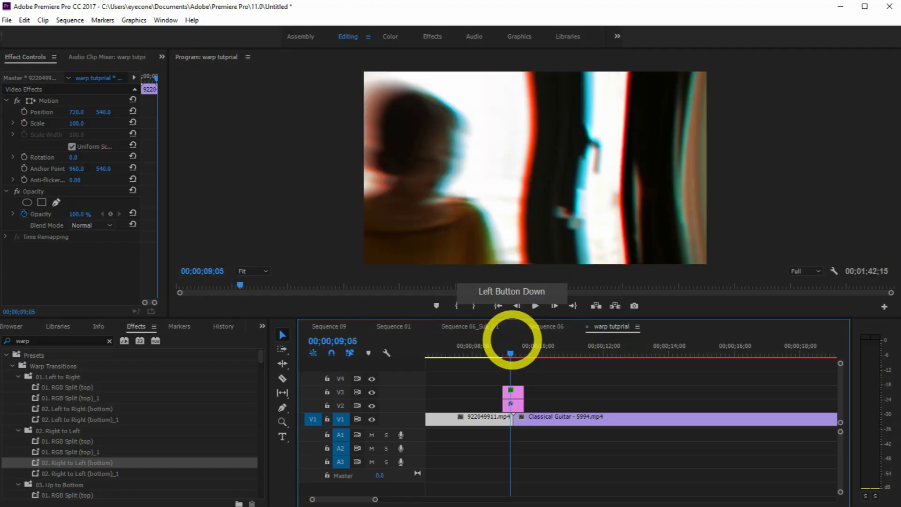
# - Scrub the playhead across the cuts in the warp tutprial sequence to preview the warp transitions
pyautogui.moveTo(514, 338); pyautogui.dragTo(522, 338)
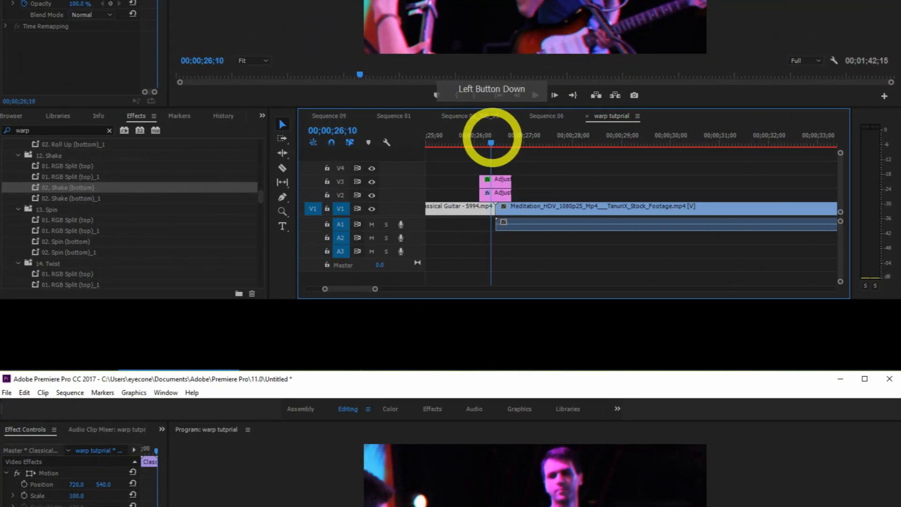
pyautogui.moveTo(493, 137); pyautogui.dragTo(508, 138)
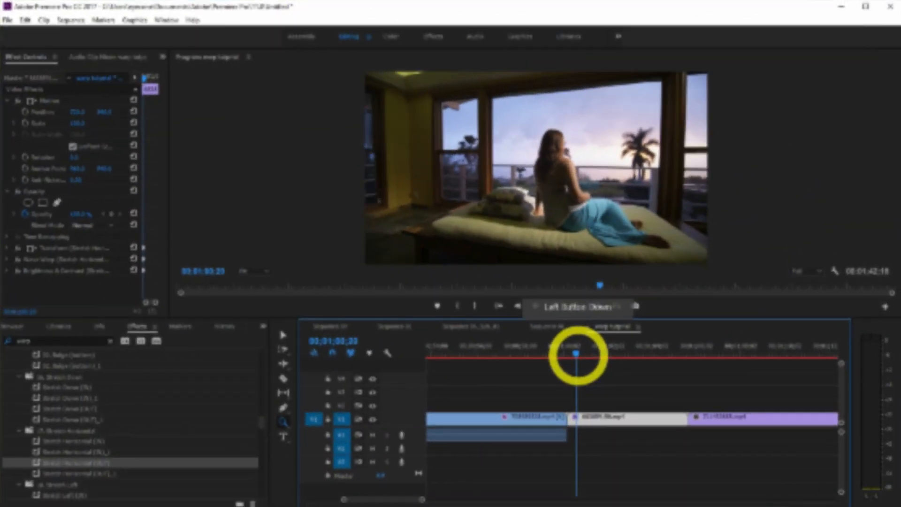
pyautogui.moveTo(578, 354); pyautogui.dragTo(539, 354)
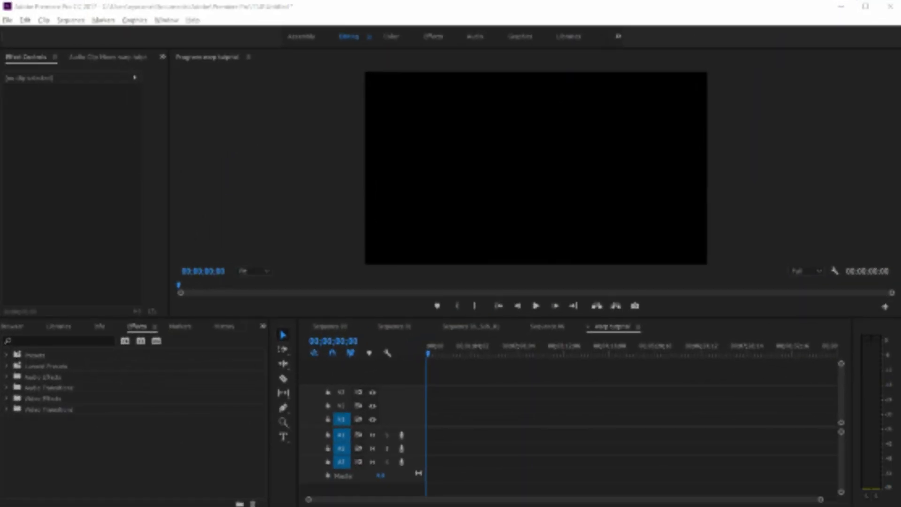
# - Import the Warp Transitions Pack preset file into the effects Presets folder
pyautogui.rightClick(33, 355)
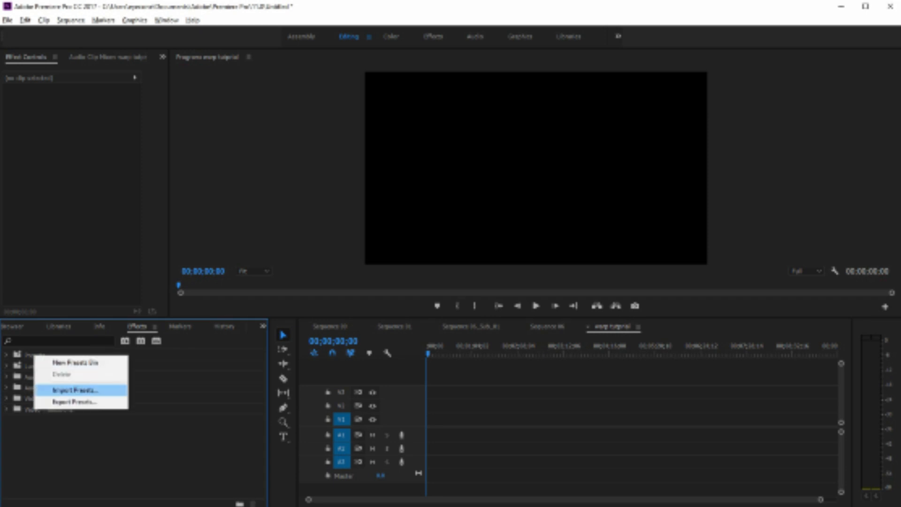
pyautogui.click(75, 390)
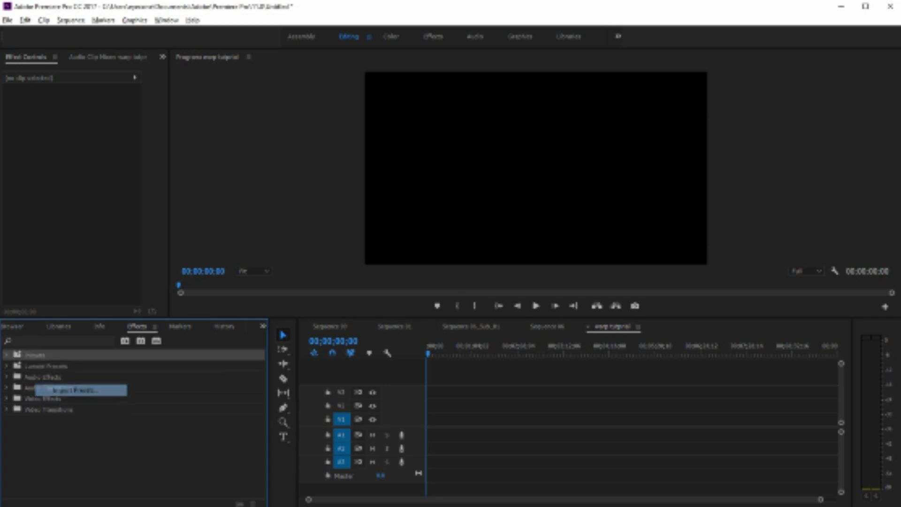
pyautogui.click(141, 101)
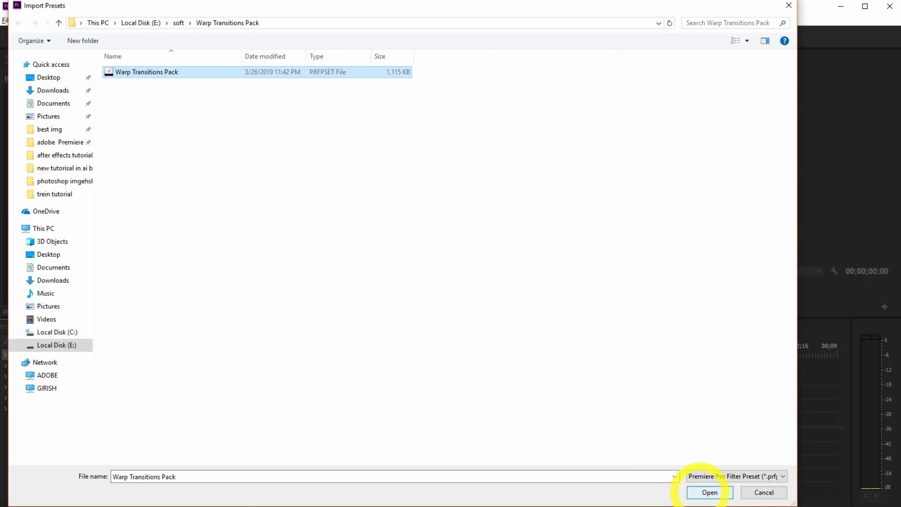
pyautogui.click(704, 492)
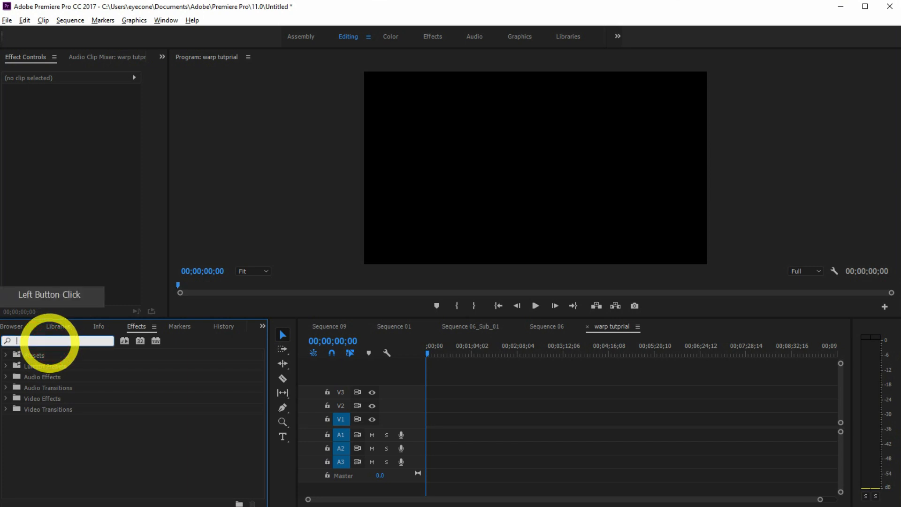
# - Search the effects for "warp" and select the Warp Transitions preset folder
pyautogui.click(50, 343)
pyautogui.write('warp')
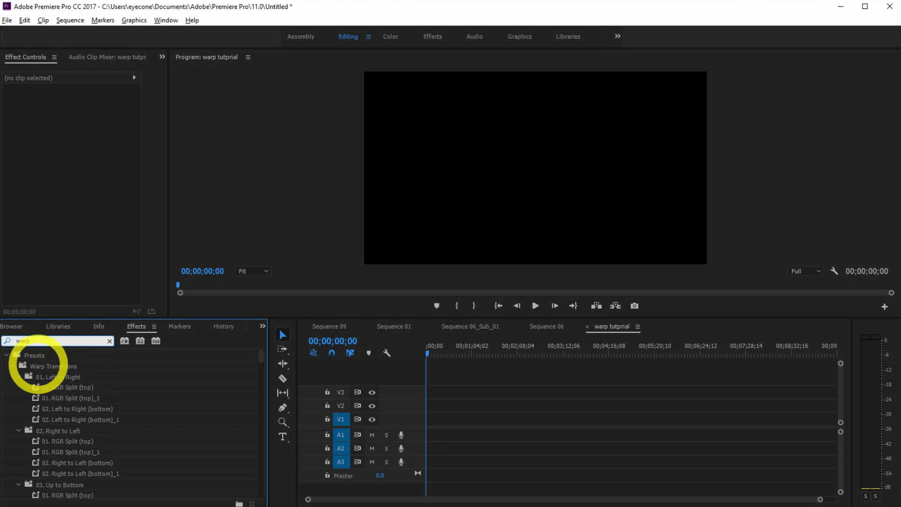
pyautogui.click(51, 366)
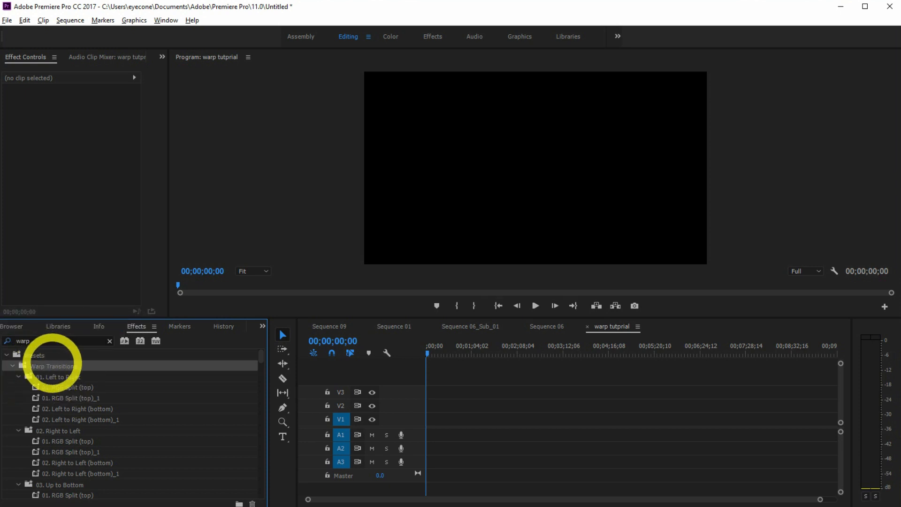
pyautogui.press('super+equal')
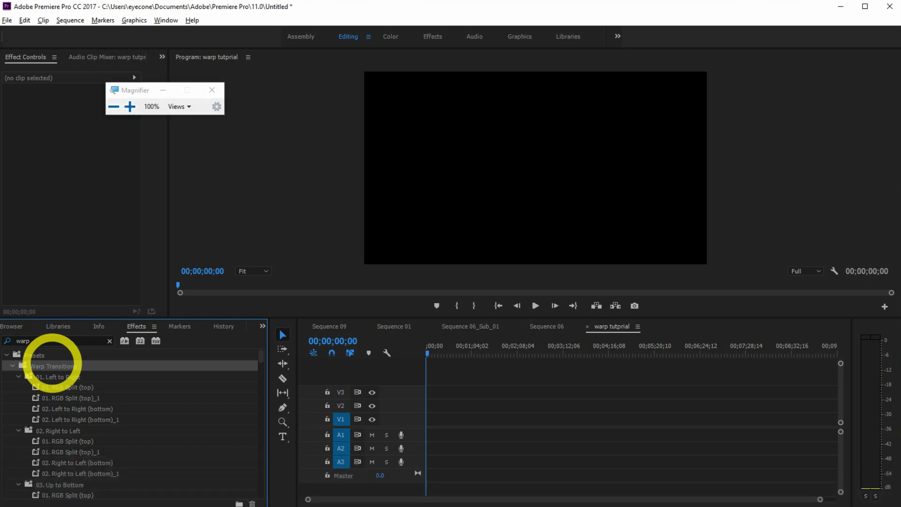
pyautogui.click(163, 90)
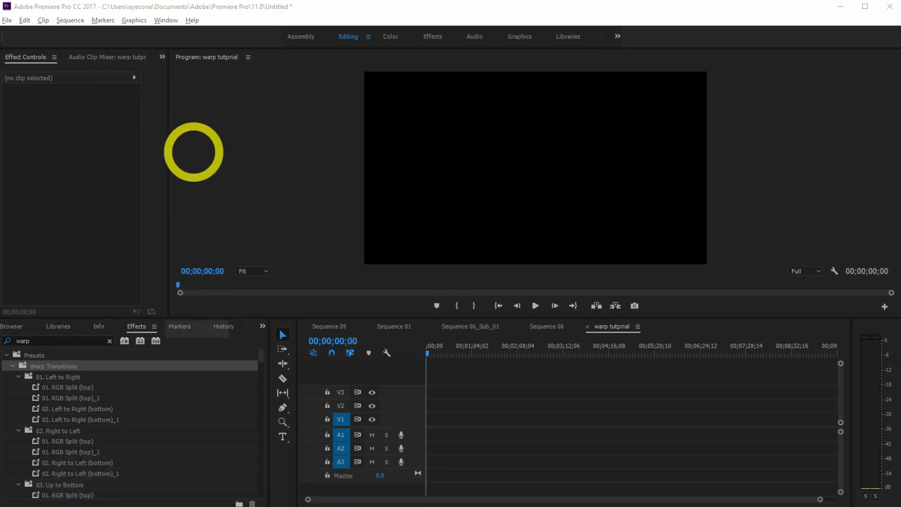
pyautogui.press('super+equal')
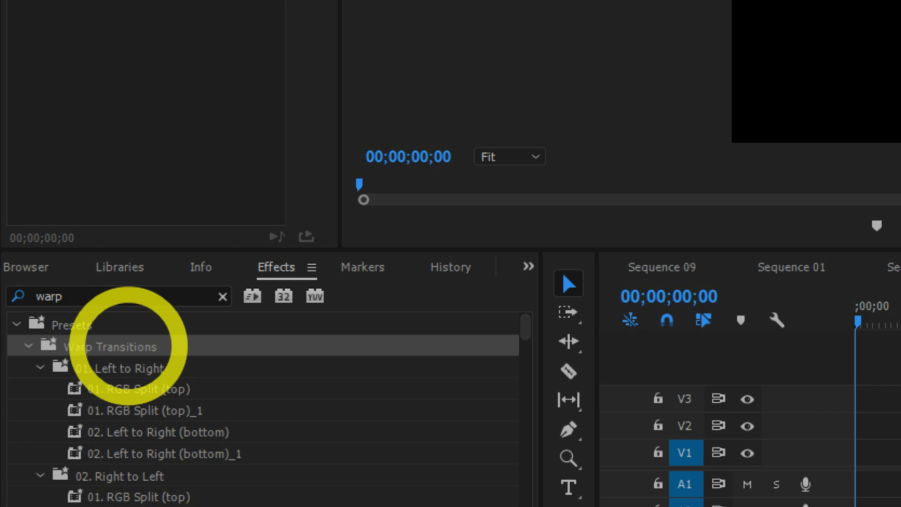
pyautogui.press('super+minus')
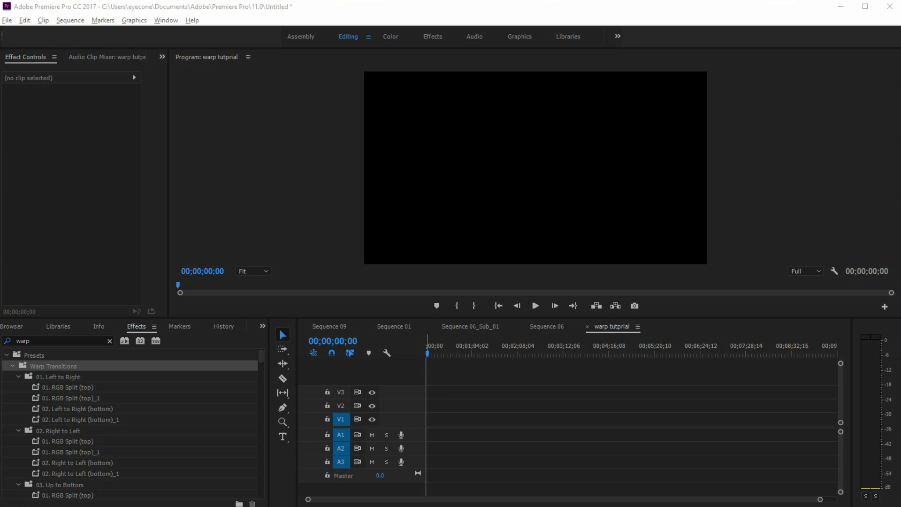
# - Bring up the truck bin and start a media import from the after\ROTOBRUSH folder on Local Disk (E:)
pyautogui.click(56, 505)
pyautogui.moveTo(513, 34); pyautogui.dragTo(189, 113)
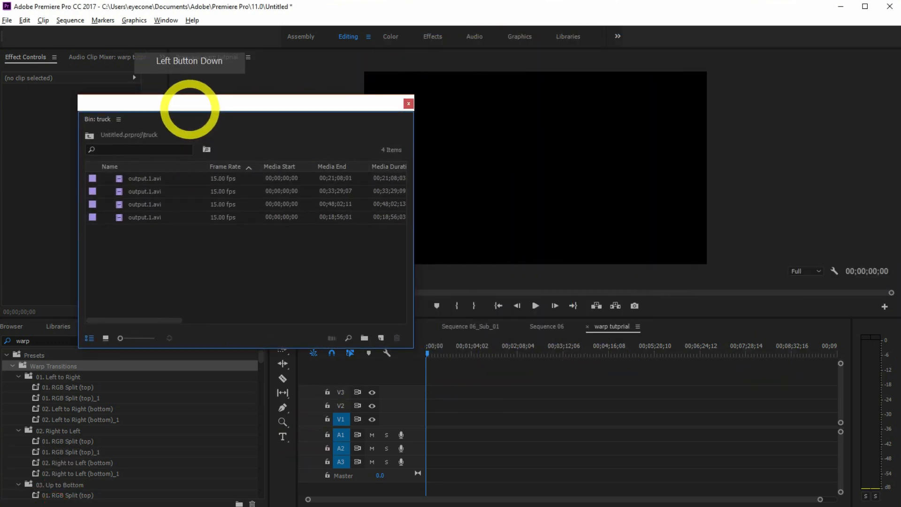
pyautogui.doubleClick(156, 266)
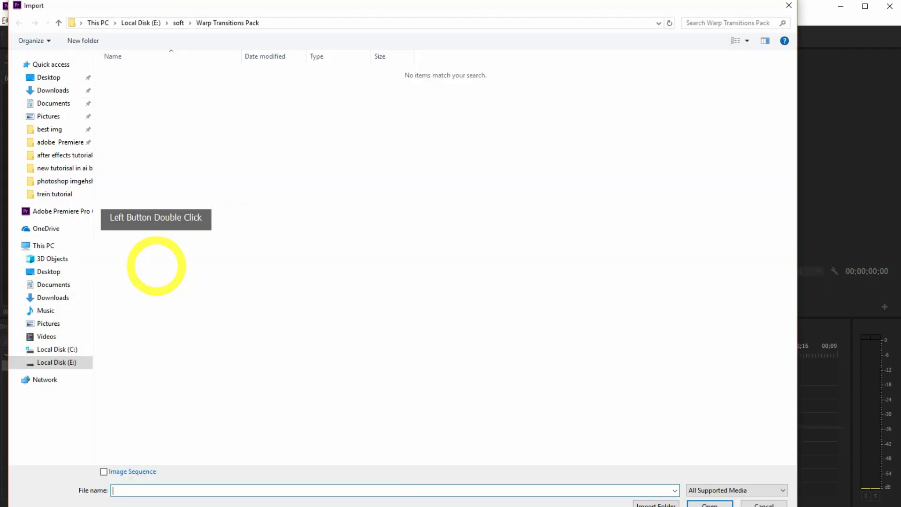
pyautogui.click(761, 503)
pyautogui.rightClick(241, 250)
pyautogui.click(284, 327)
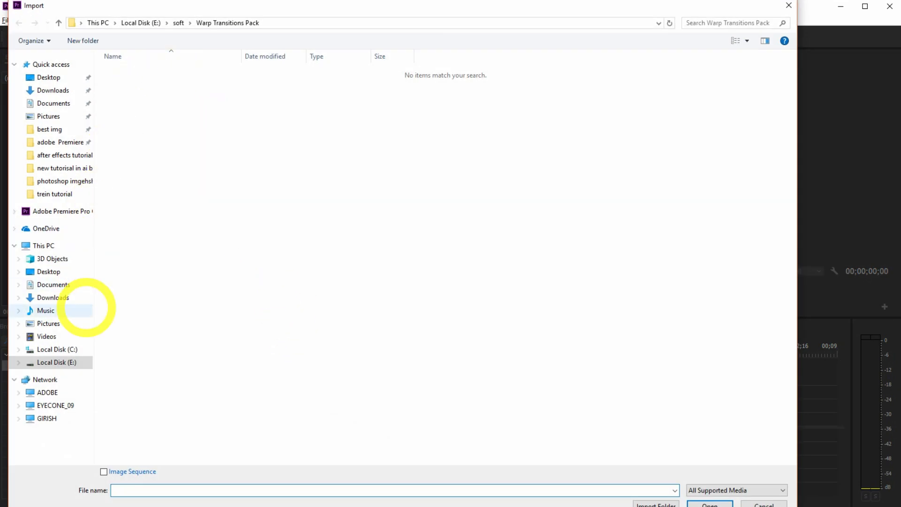
pyautogui.click(87, 358)
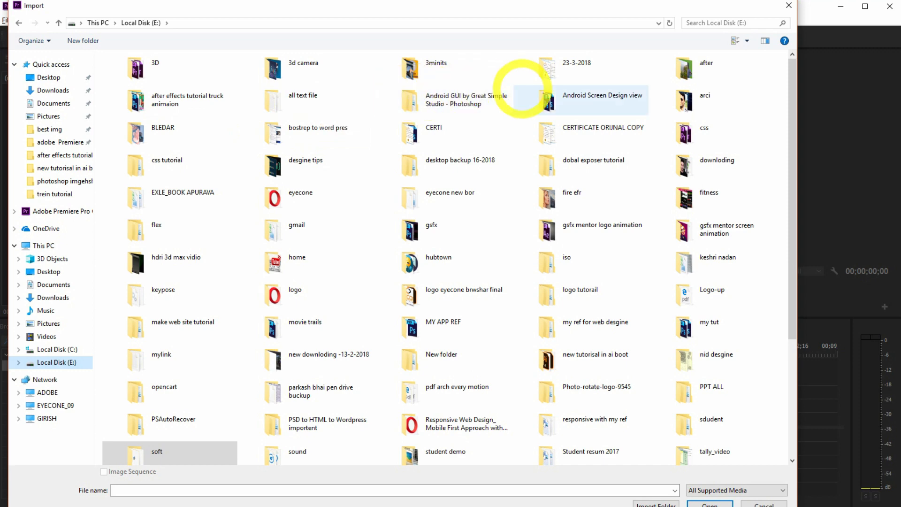
pyautogui.doubleClick(668, 71)
pyautogui.doubleClick(140, 106)
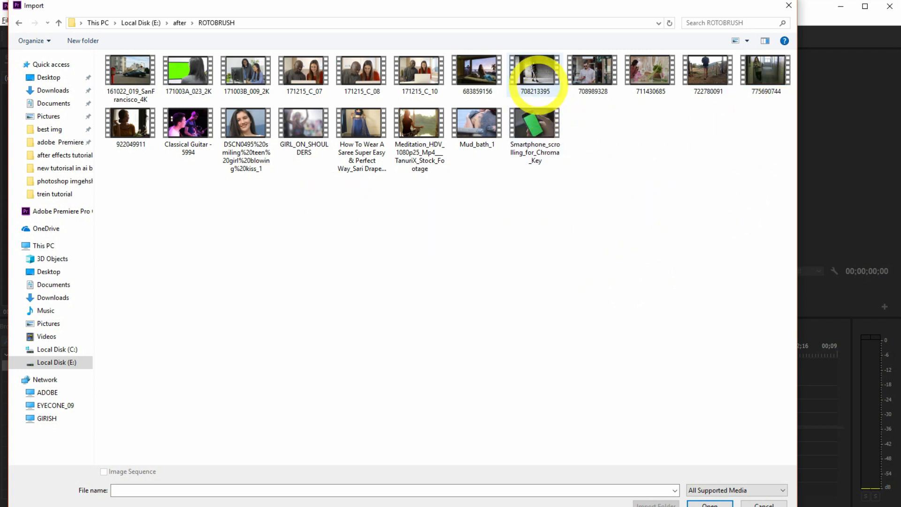
# - Import 683859156, 922049911, Classical Guitar - 5994, 775690744, 722780091, 711430685, 708989328, Meditation_HDV_1080p25_Mp4___TanuriX_Stock_Footage and 161022_019_SanFrancisco_4K into the truck bin
pyautogui.click(481, 70)
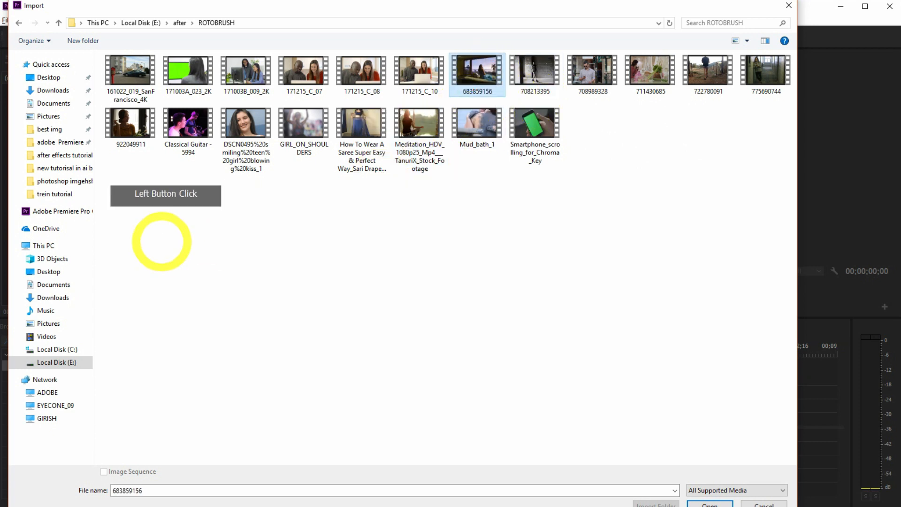
pyautogui.keyDown('ctrl'); pyautogui.click(121, 136); pyautogui.keyUp('ctrl')
pyautogui.keyDown('ctrl'); pyautogui.click(202, 141); pyautogui.keyUp('ctrl')
pyautogui.keyDown('ctrl'); pyautogui.click(767, 70); pyautogui.keyUp('ctrl')
pyautogui.keyDown('ctrl'); pyautogui.click(709, 71); pyautogui.keyUp('ctrl')
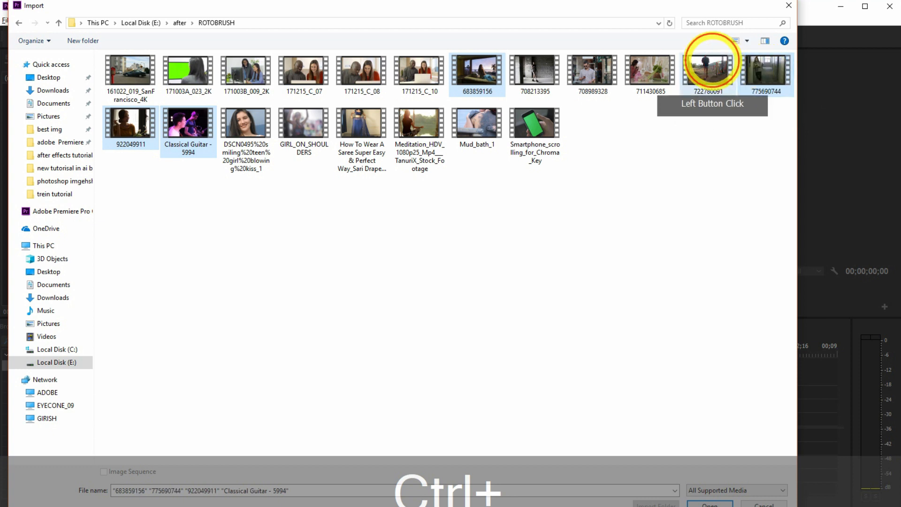
pyautogui.keyDown('ctrl'); pyautogui.click(637, 78); pyautogui.keyUp('ctrl')
pyautogui.keyDown('ctrl'); pyautogui.click(596, 84); pyautogui.keyUp('ctrl')
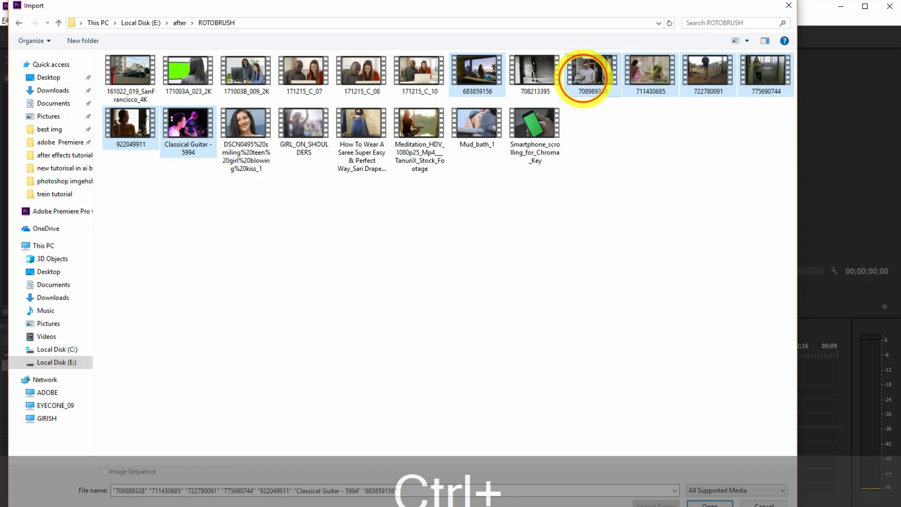
pyautogui.keyDown('ctrl'); pyautogui.click(409, 146); pyautogui.keyUp('ctrl')
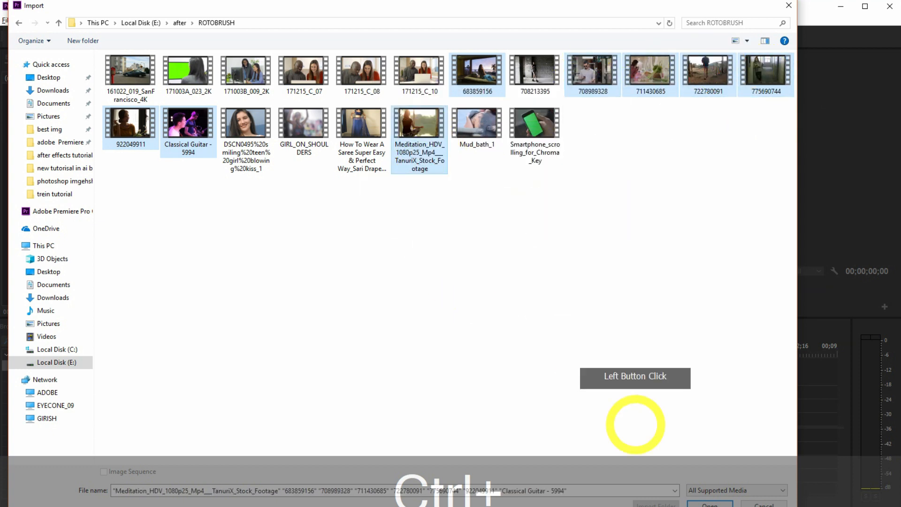
pyautogui.keyDown('ctrl'); pyautogui.click(133, 70); pyautogui.keyUp('ctrl')
pyautogui.click(716, 499)
pyautogui.click(710, 505)
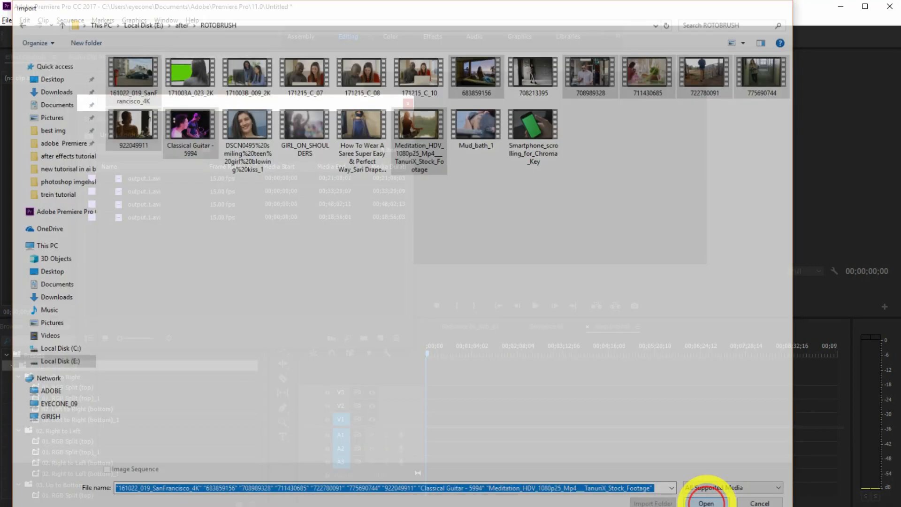
pyautogui.click(355, 273)
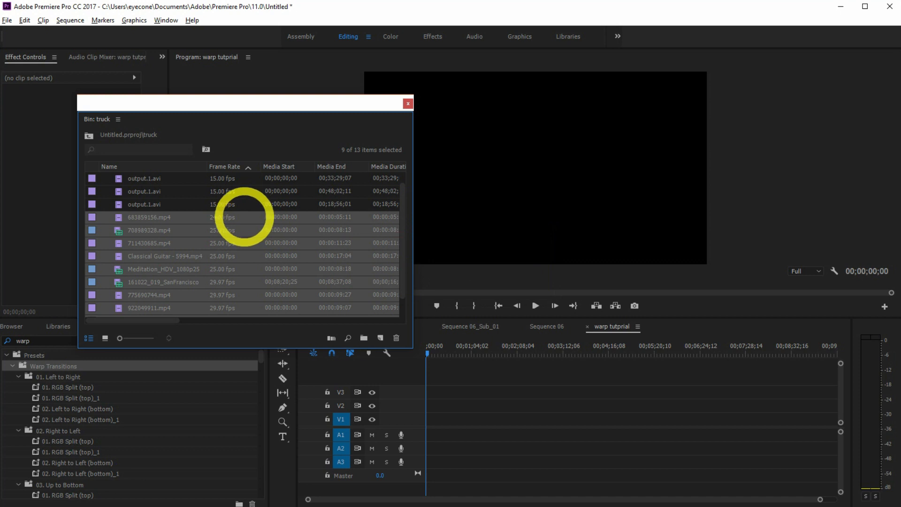
# - Place the nine imported clips at the start of track V1, keeping the existing sequence settings, and move the bin window out of the way
pyautogui.moveTo(120, 217); pyautogui.dragTo(445, 424)
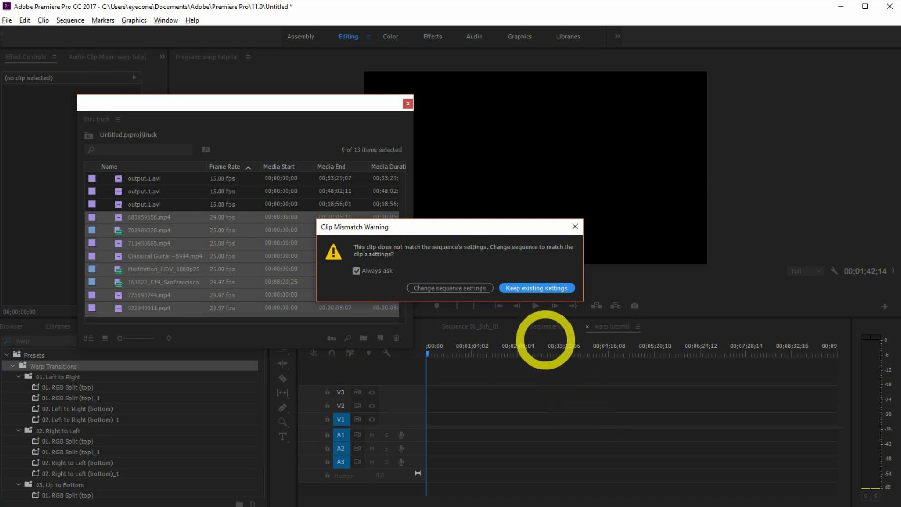
pyautogui.click(525, 287)
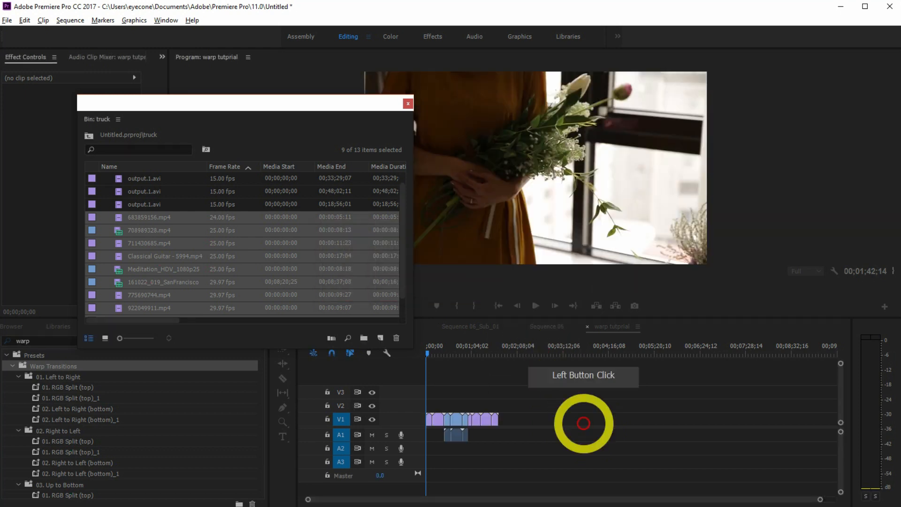
pyautogui.moveTo(359, 108); pyautogui.dragTo(283, 110)
pyautogui.click(460, 439)
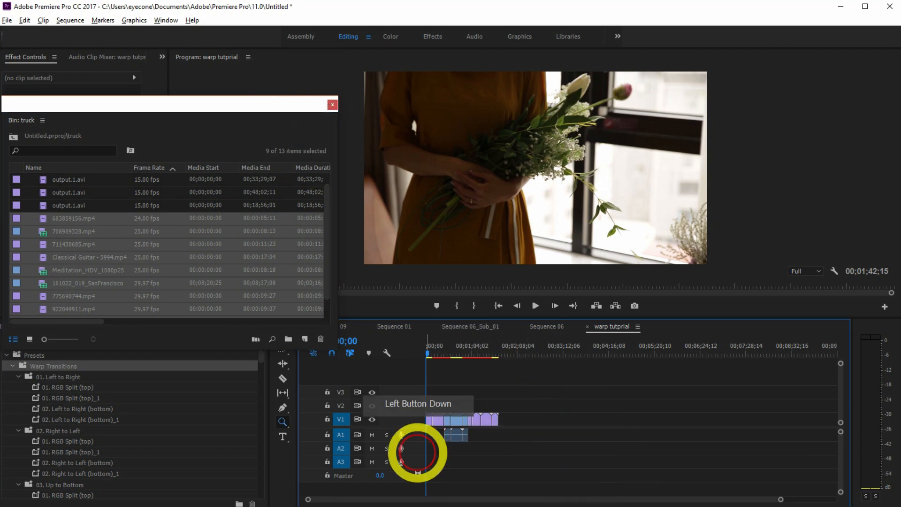
pyautogui.moveTo(431, 353)
pyautogui.mouseDown()
pyautogui.moveTo(655, 354)
pyautogui.moveTo(443, 354)
pyautogui.mouseUp()
pyautogui.moveTo(235, 104); pyautogui.dragTo(900, 181)
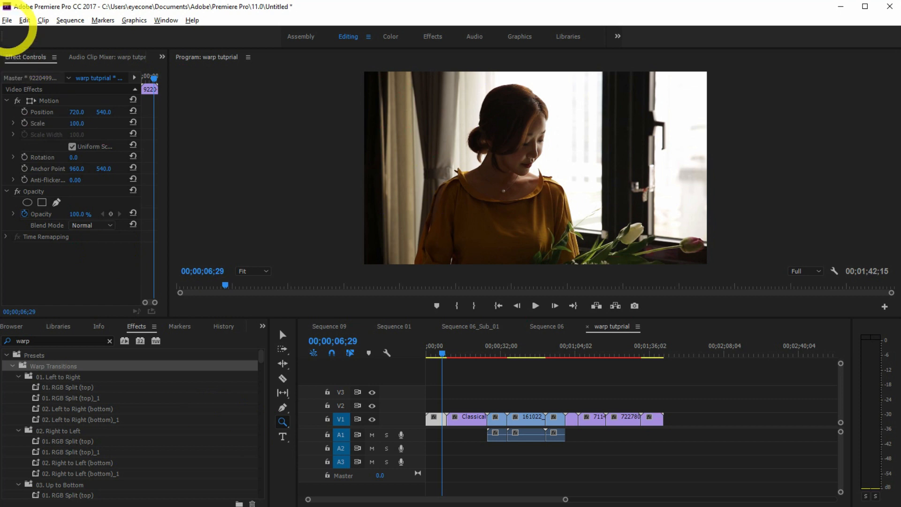
# - Create a 1440 x 1080 adjustment layer with the HD Anamorphic 1080 (1.333) pixel aspect ratio
pyautogui.click(7, 20)
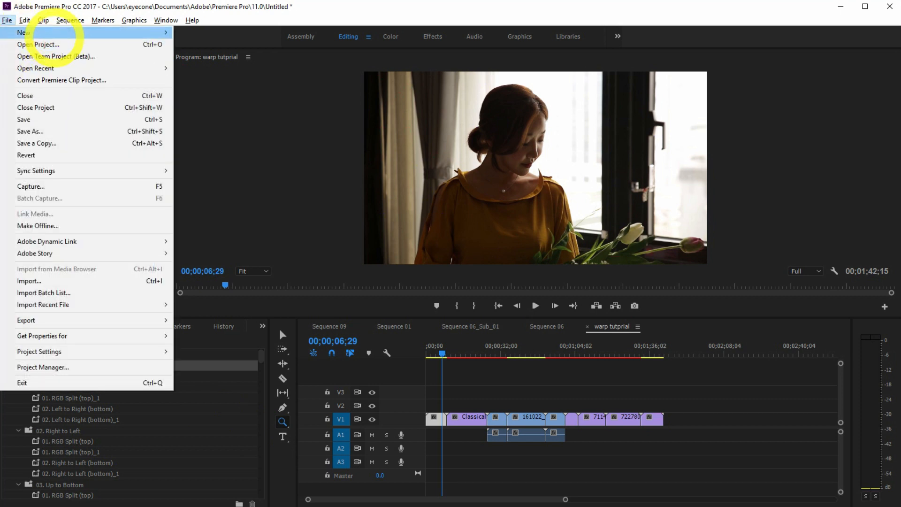
pyautogui.click(75, 32)
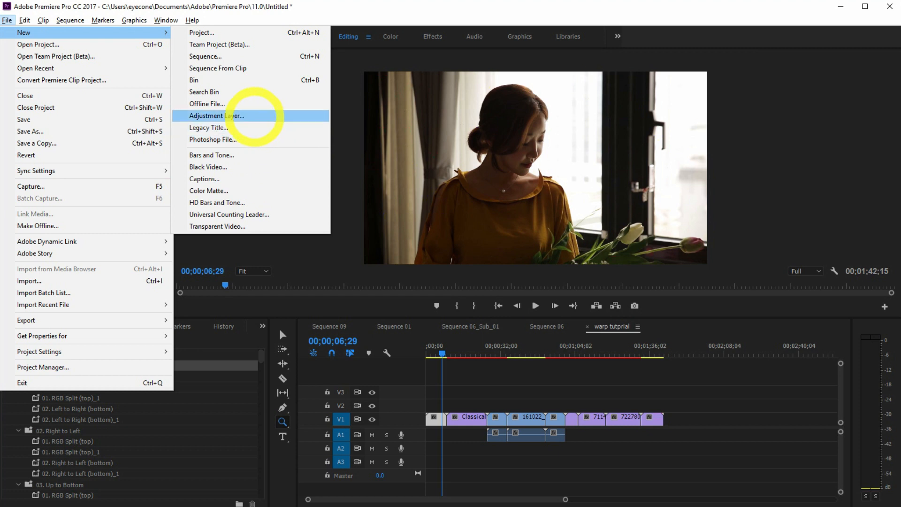
pyautogui.click(232, 115)
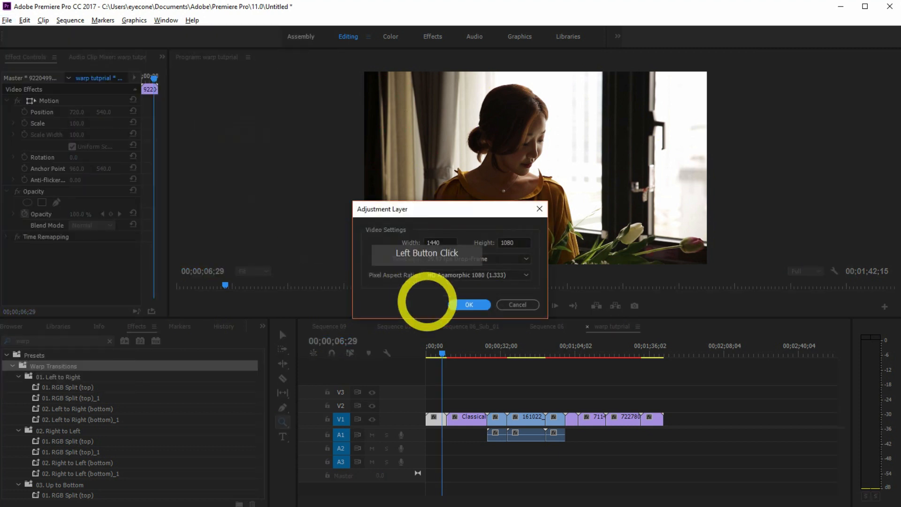
pyautogui.click(457, 305)
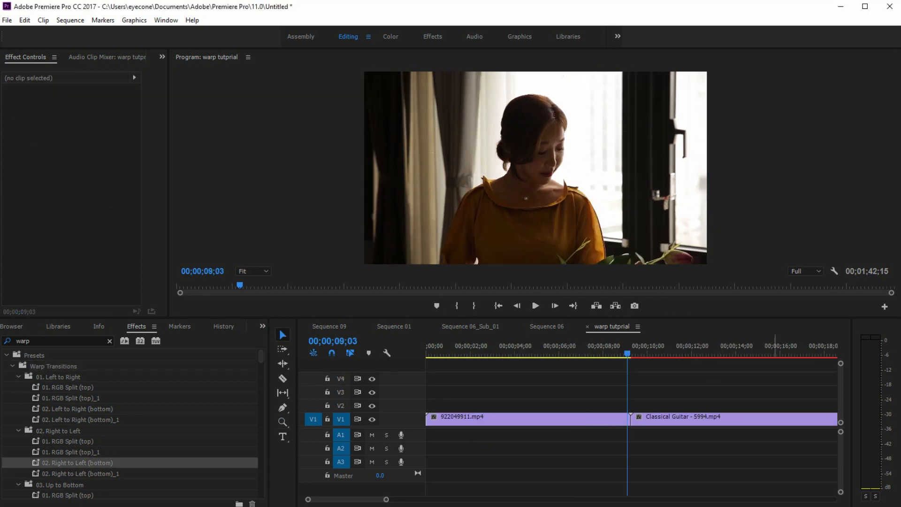
# - Place the adjustment layer on track V2, starting at the beginning of the Classical Guitar - 5994.mp4 clip
pyautogui.moveTo(569, 319); pyautogui.dragTo(632, 405)
pyautogui.press('z')
pyautogui.click(838, 475)
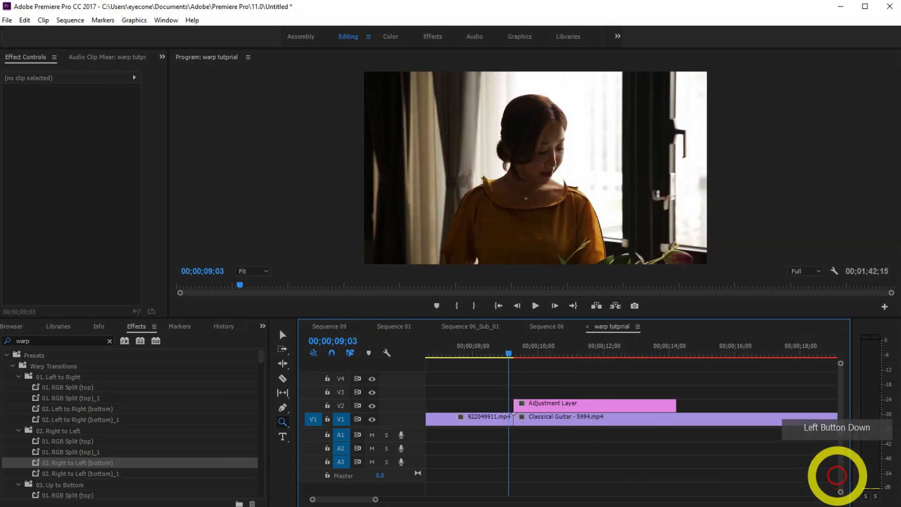
# - Position the playhead at 00;00;09;07, on the cut between 922049911.mp4 and Classical Guitar - 5994.mp4
pyautogui.click(516, 353)
pyautogui.moveTo(515, 353); pyautogui.dragTo(519, 473)
pyautogui.press('Left')
pyautogui.press('Left')
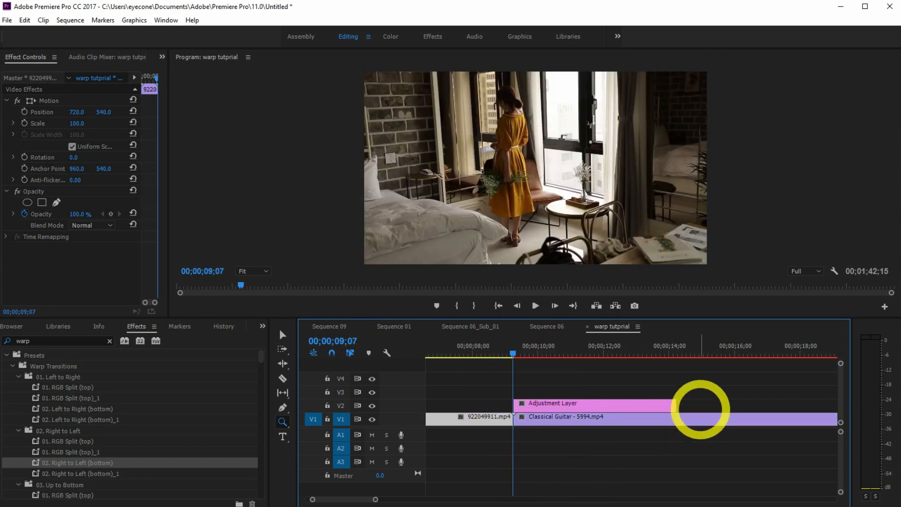
# - Move the adjustment layer on track V2 so it starts at 00;00;08;28, before the cut to Classical Guitar - 5994.mp4
pyautogui.press('Left')
pyautogui.press('Left')
pyautogui.press('Left')
pyautogui.press('Left')
pyautogui.press('Left')
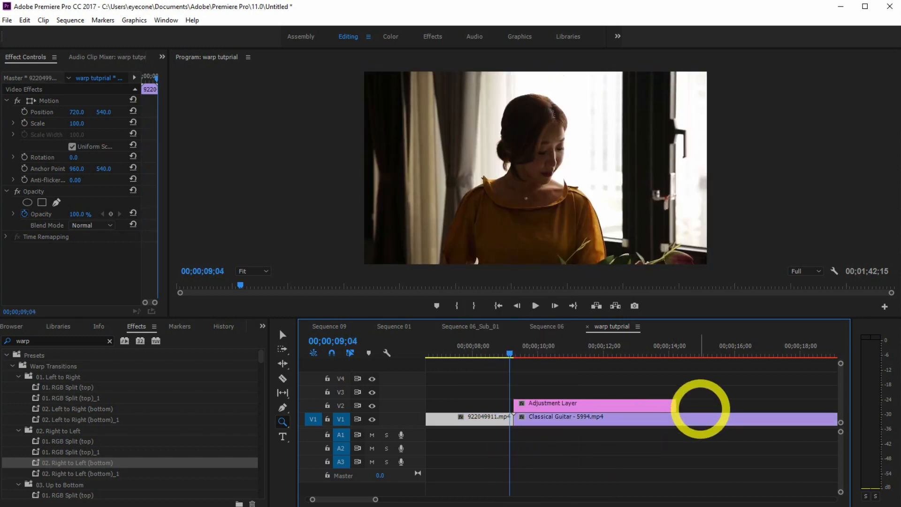
pyautogui.press('Left')
pyautogui.press('Left')
pyautogui.press('Left')
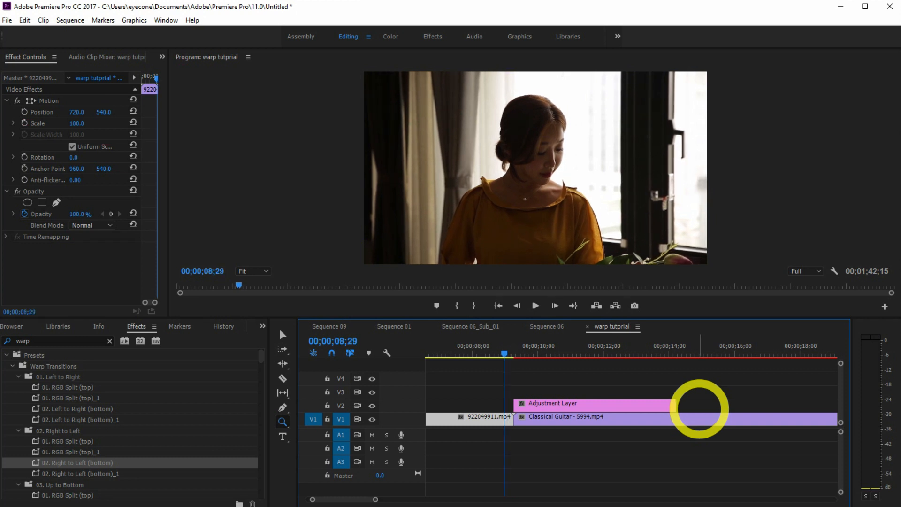
pyautogui.click(283, 335)
pyautogui.click(570, 405)
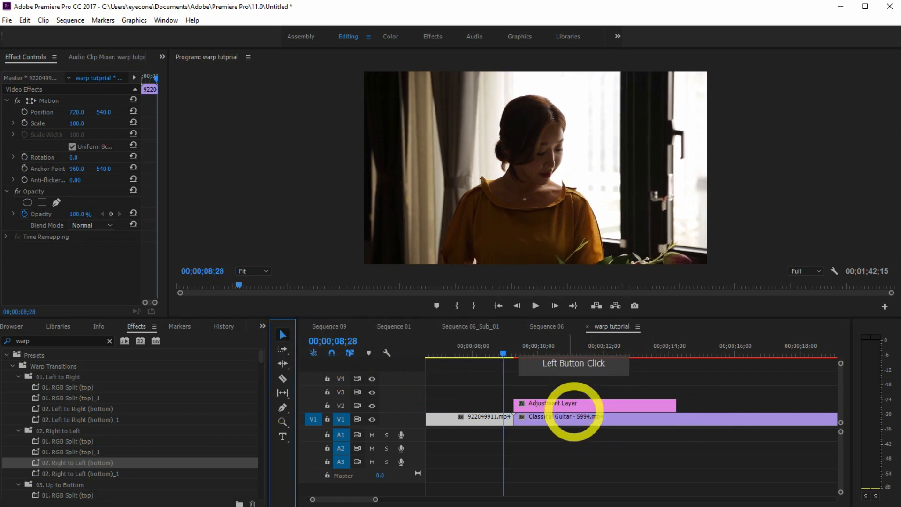
pyautogui.moveTo(563, 403); pyautogui.dragTo(551, 404)
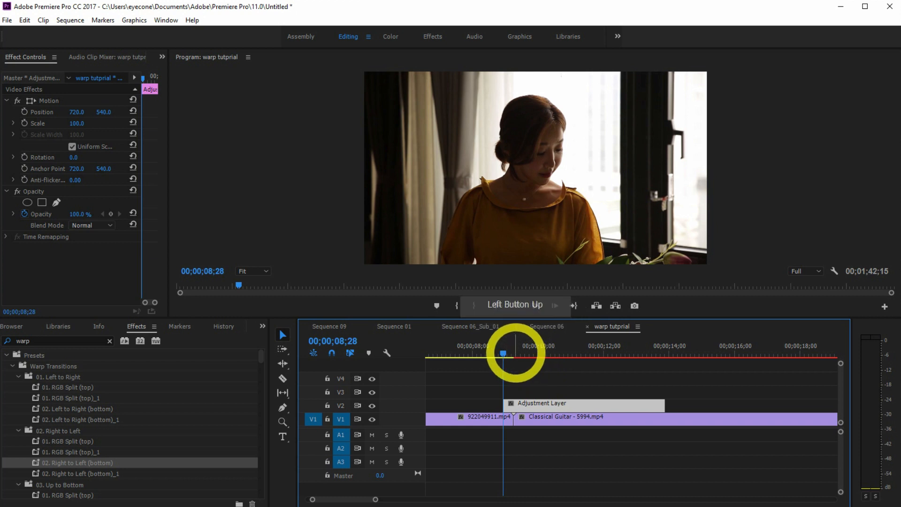
# - Trim the end of the adjustment layer on V2 to 00;00;09;18, so it ends shortly after the cut
pyautogui.press('Right')
pyautogui.press('Right')
pyautogui.press('Right')
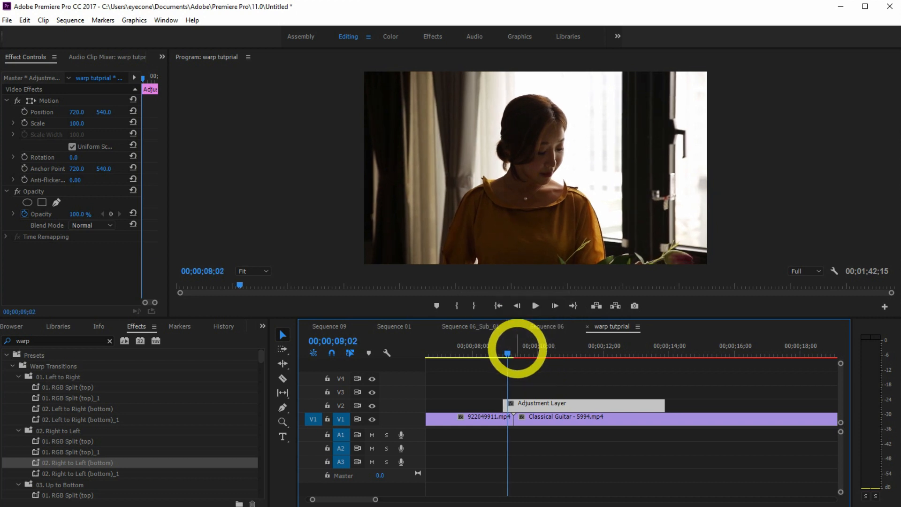
pyautogui.press('Right')
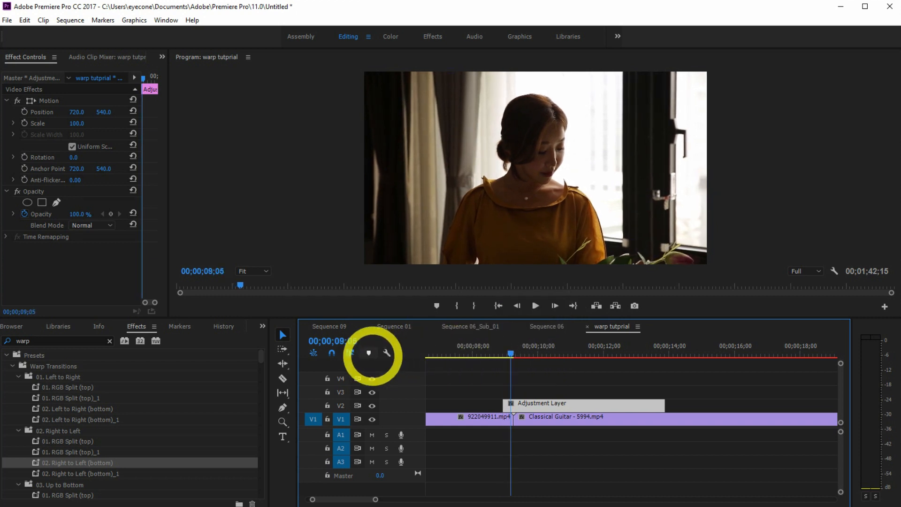
pyautogui.press('Right')
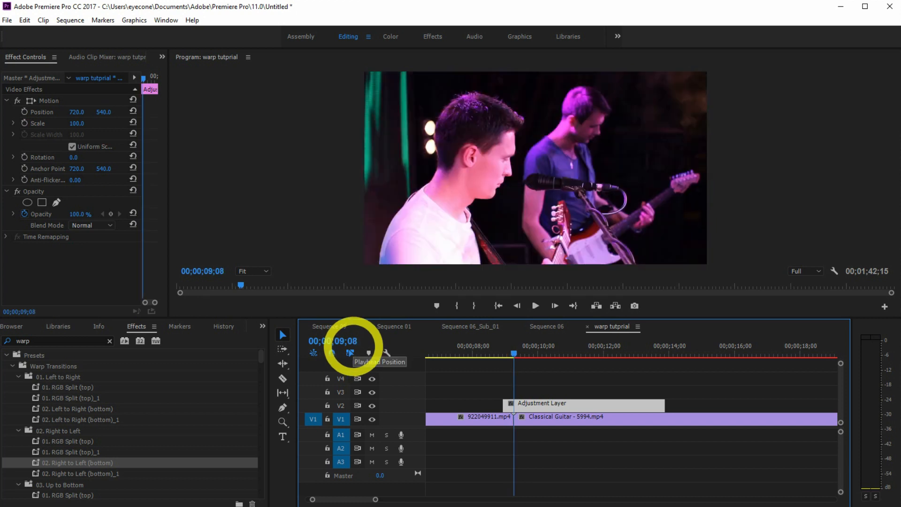
pyautogui.press('Right')
pyautogui.press('Right')
pyautogui.press('Right')
pyautogui.press('Right')
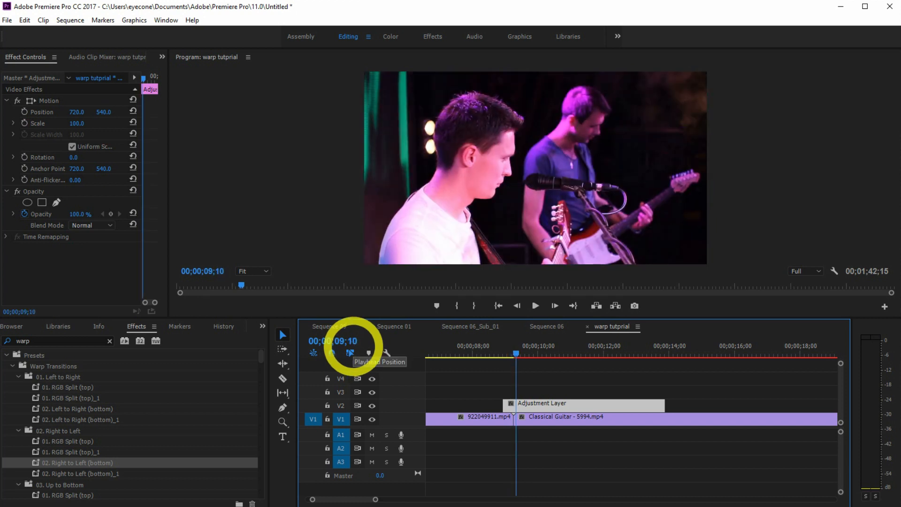
pyautogui.press('Right')
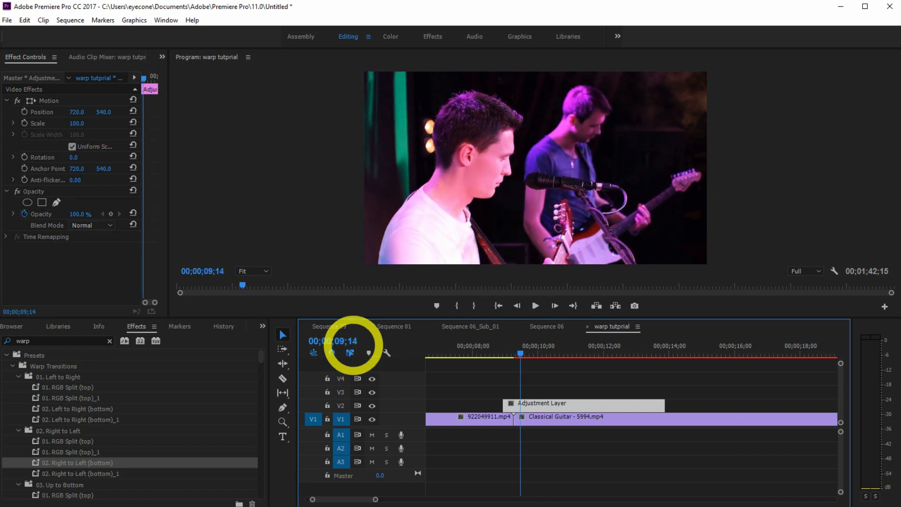
pyautogui.press('Right')
pyautogui.press('Right')
pyautogui.press('Right')
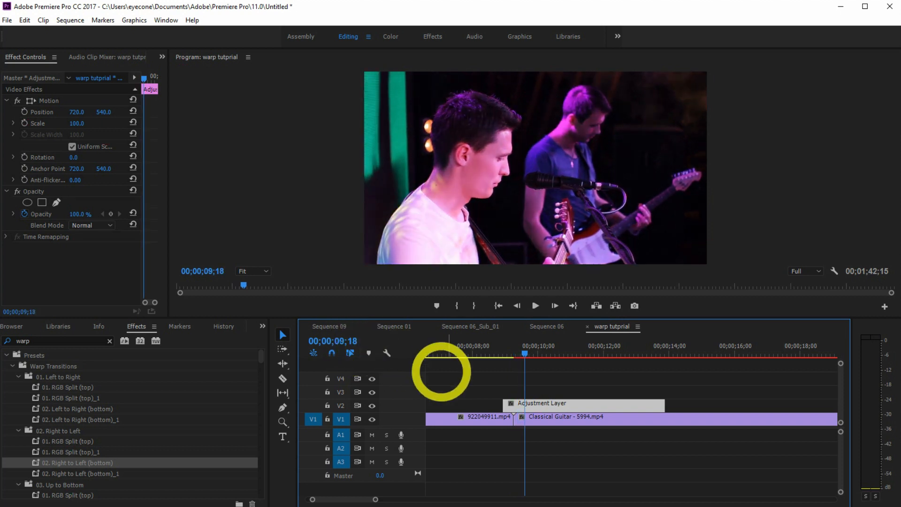
pyautogui.moveTo(663, 407); pyautogui.dragTo(524, 406)
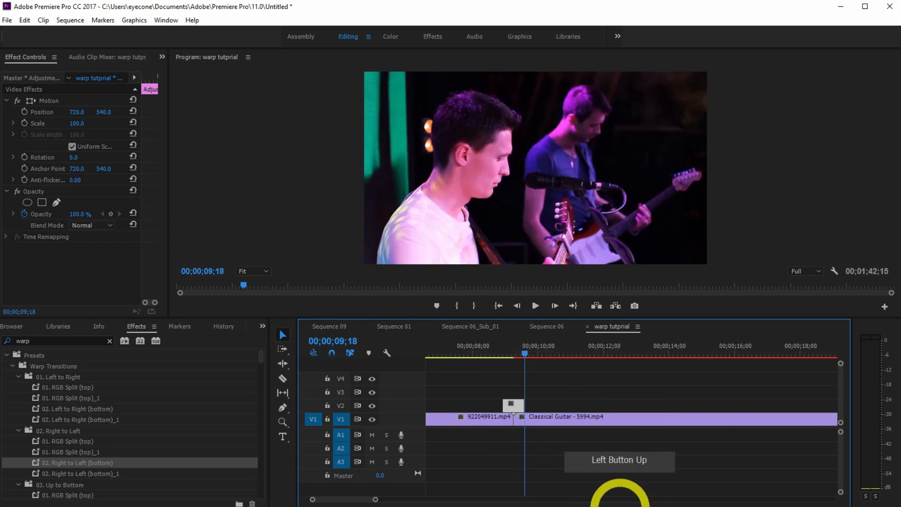
# - Duplicate the trimmed adjustment layer onto track V3, directly above the original on V2
pyautogui.moveTo(512, 410)
pyautogui.mouseDown()
pyautogui.moveTo(513, 382)
pyautogui.moveTo(529, 378)
pyautogui.moveTo(516, 392)
pyautogui.mouseUp()
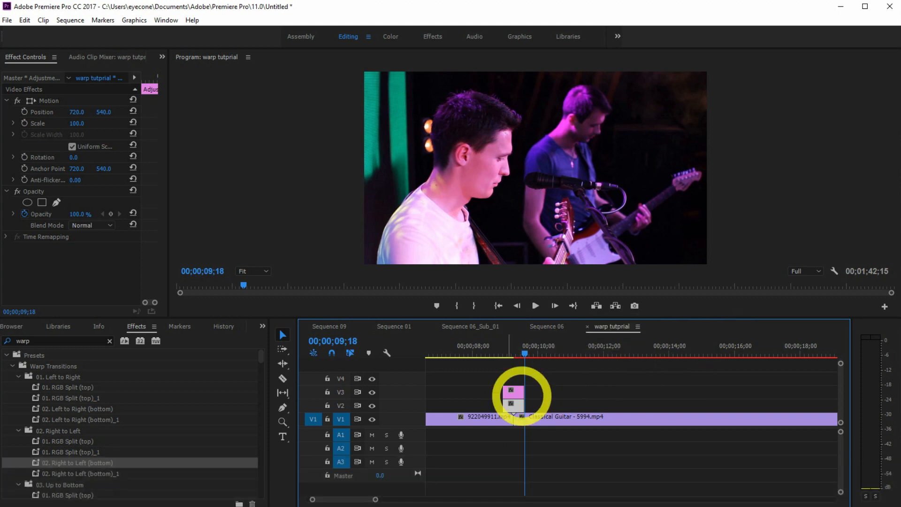
pyautogui.click(514, 404)
pyautogui.click(513, 392)
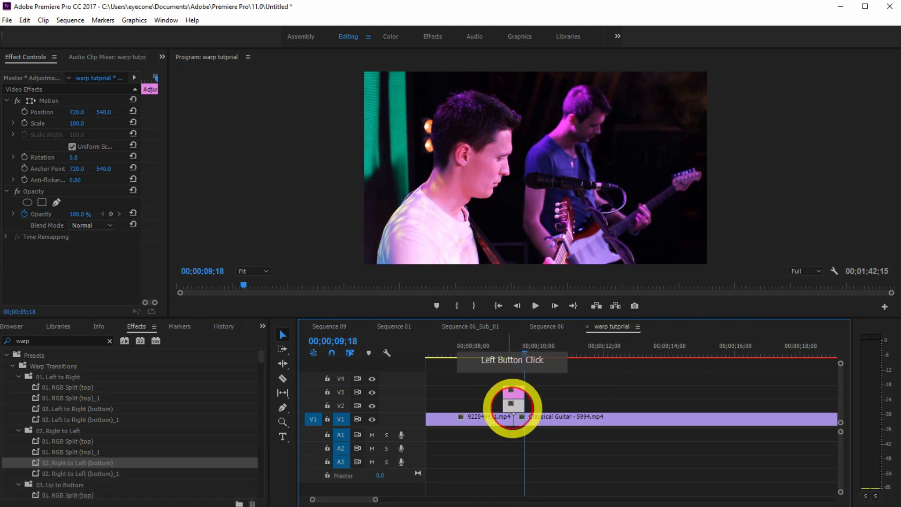
# - Apply the Right to Left presets: 01. RGB Split (top) to the V3 adjustment layer and 02. Right to Left (bottom) to the V2 one
pyautogui.click(70, 441)
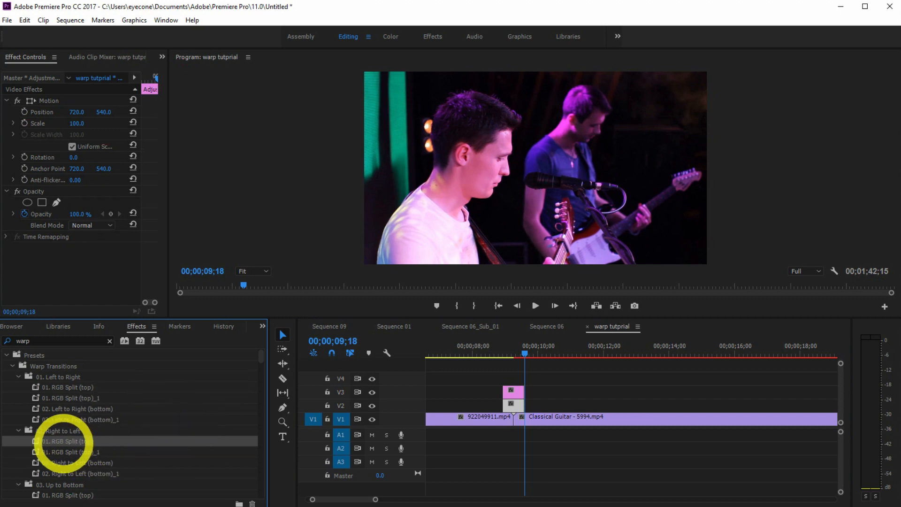
pyautogui.moveTo(97, 444); pyautogui.dragTo(514, 392)
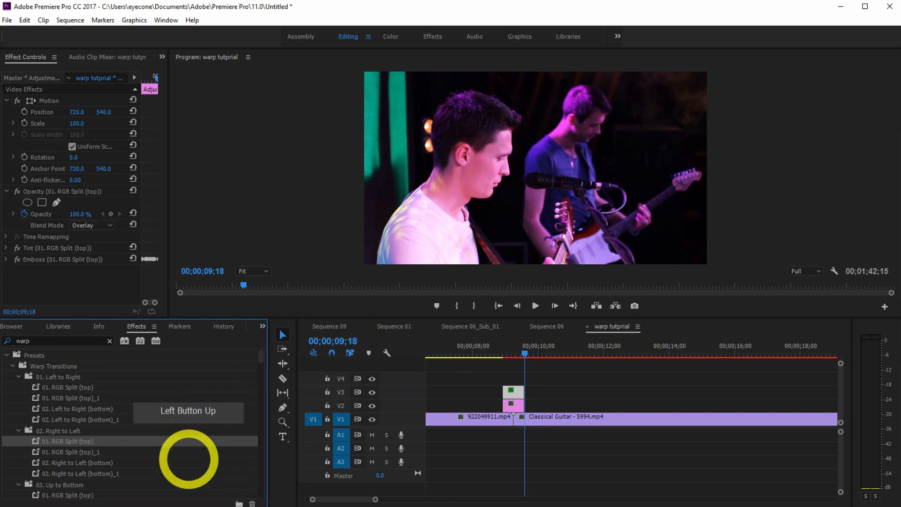
pyautogui.click(66, 462)
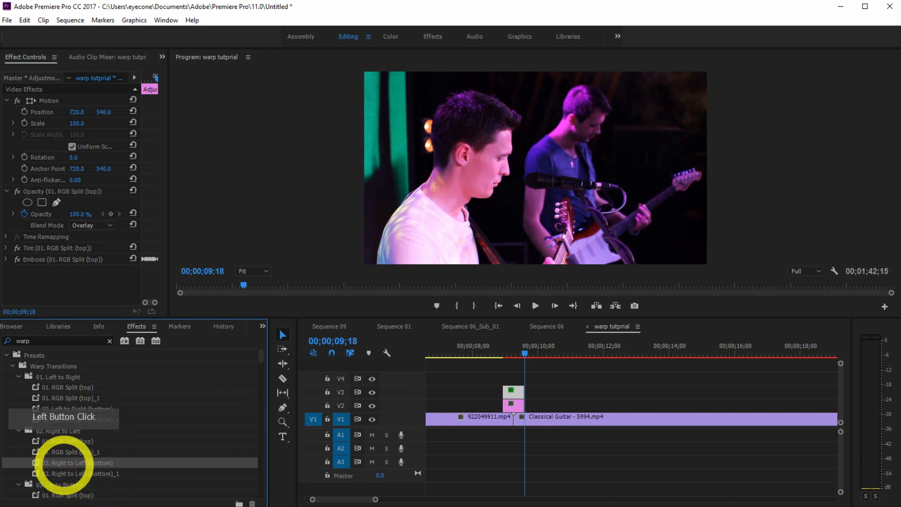
pyautogui.moveTo(321, 500); pyautogui.dragTo(514, 404)
# - Play and scrub through the first cut to preview the Right to Left warp transition
pyautogui.moveTo(526, 350); pyautogui.dragTo(501, 353)
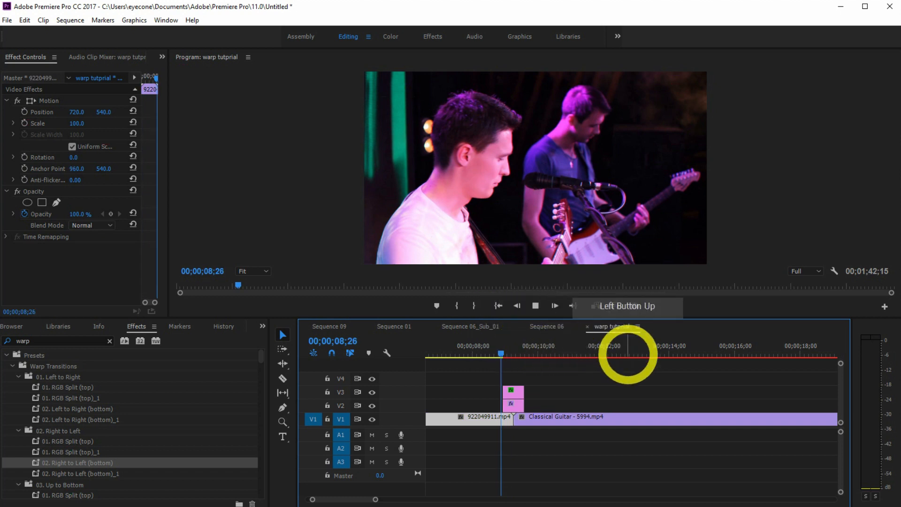
pyautogui.press('space')
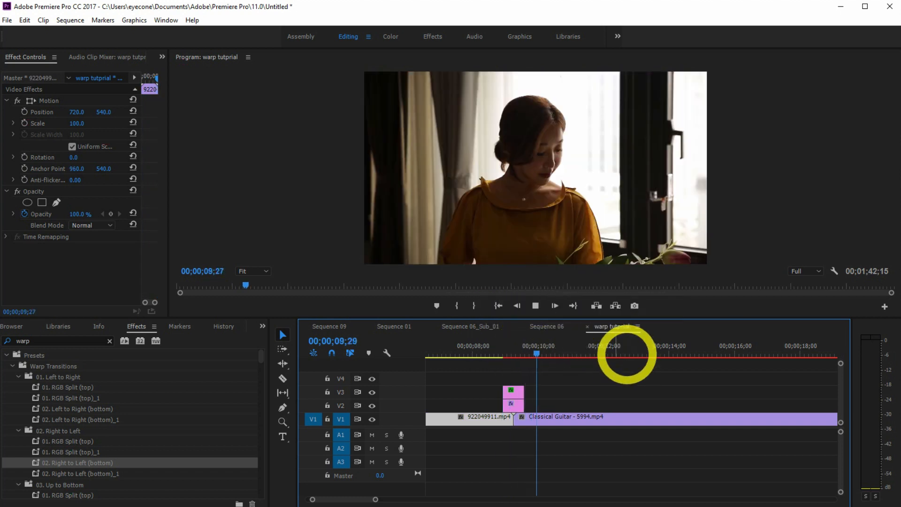
pyautogui.click(544, 353)
pyautogui.click(507, 351)
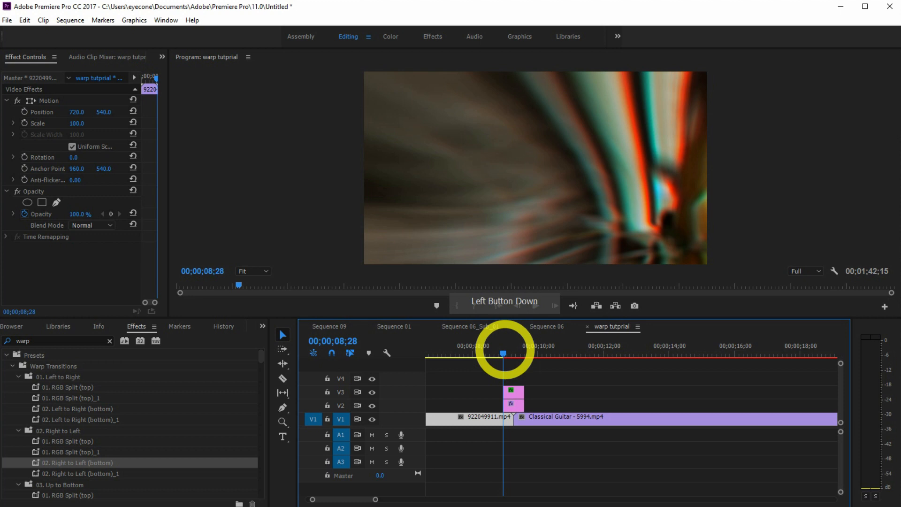
pyautogui.moveTo(504, 353); pyautogui.dragTo(511, 348)
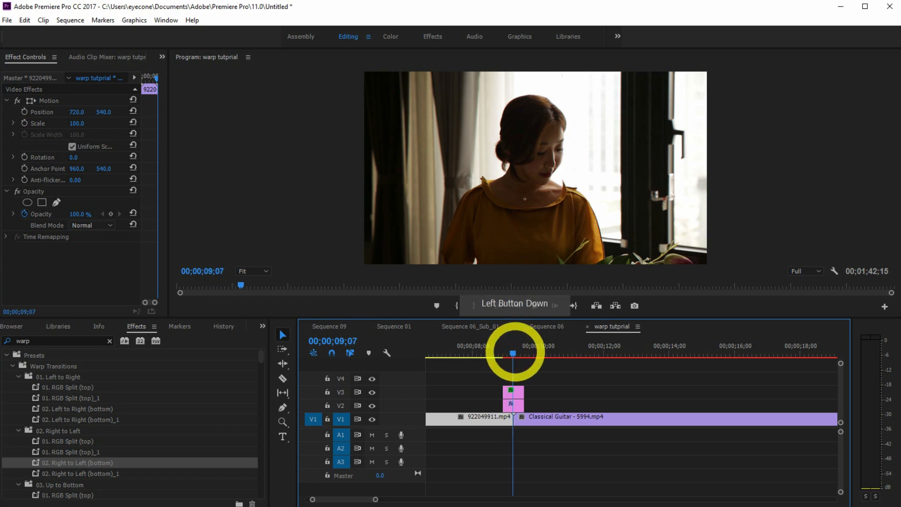
pyautogui.moveTo(513, 353); pyautogui.dragTo(515, 353)
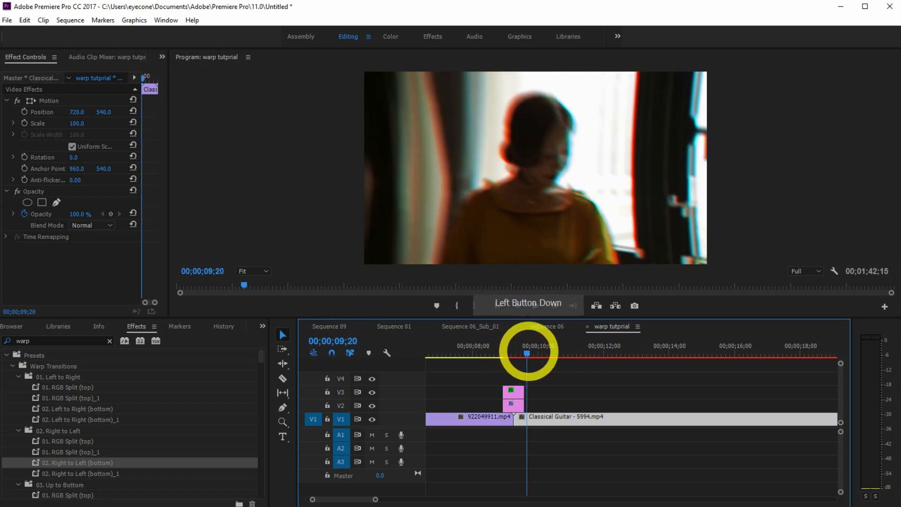
pyautogui.moveTo(525, 350)
pyautogui.mouseDown()
pyautogui.moveTo(503, 350)
pyautogui.moveTo(525, 349)
pyautogui.moveTo(509, 346)
pyautogui.mouseUp()
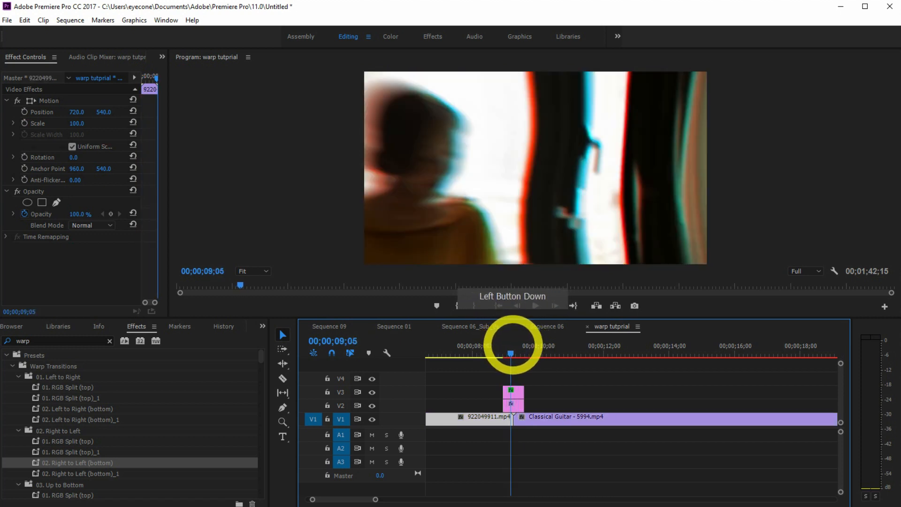
pyautogui.moveTo(515, 345); pyautogui.dragTo(516, 345)
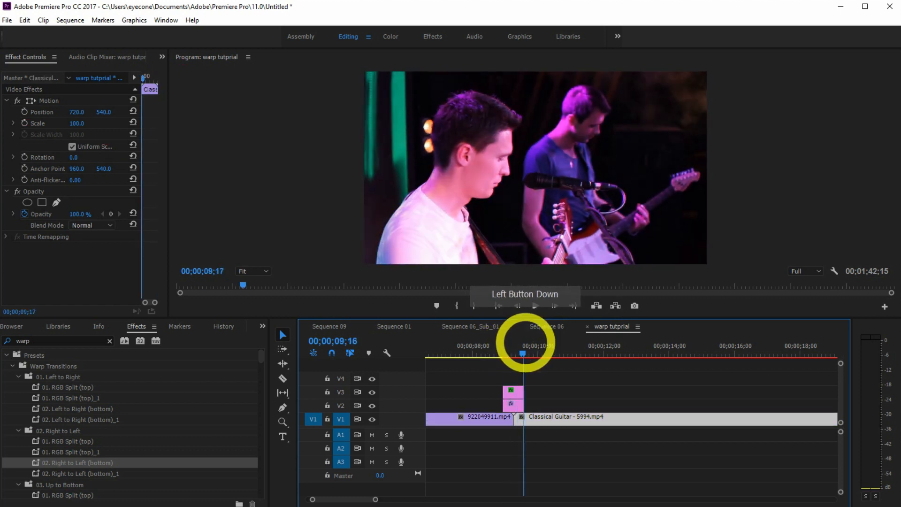
pyautogui.moveTo(516, 343); pyautogui.dragTo(511, 343)
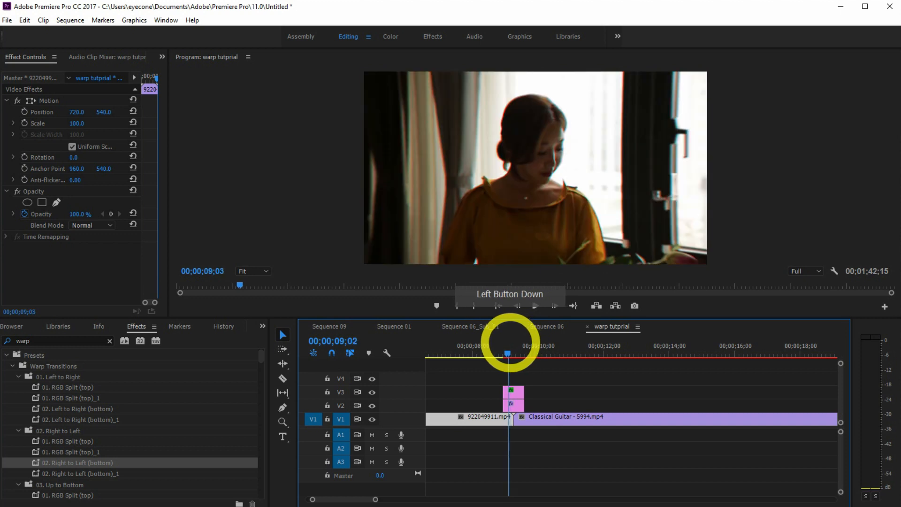
pyautogui.moveTo(513, 341)
pyautogui.mouseDown()
pyautogui.moveTo(522, 339)
pyautogui.moveTo(507, 329)
pyautogui.moveTo(516, 337)
pyautogui.moveTo(507, 332)
pyautogui.moveTo(535, 328)
pyautogui.moveTo(507, 332)
pyautogui.moveTo(519, 332)
pyautogui.mouseUp()
# - Place another adjustment layer on track V2, starting at the beginning of the Meditation_HDV_1080p25 clip
pyautogui.moveTo(376, 499); pyautogui.dragTo(551, 384)
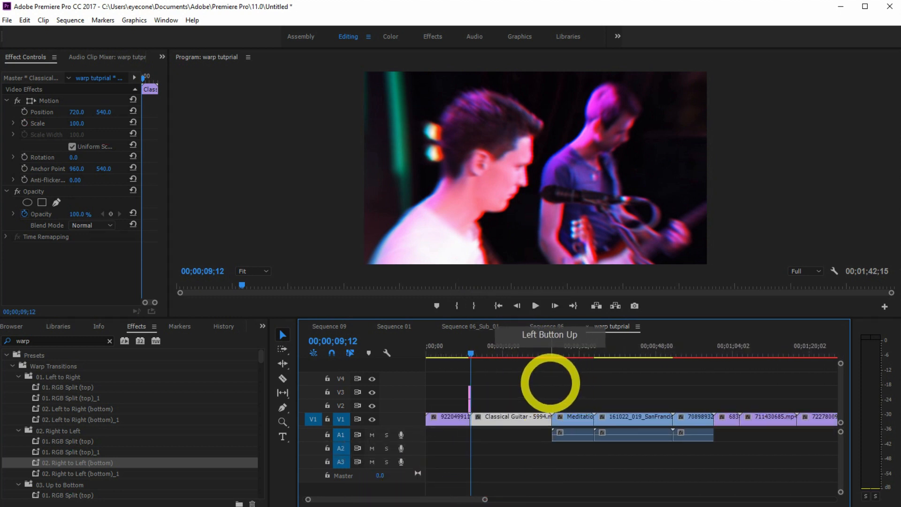
pyautogui.click(609, 459)
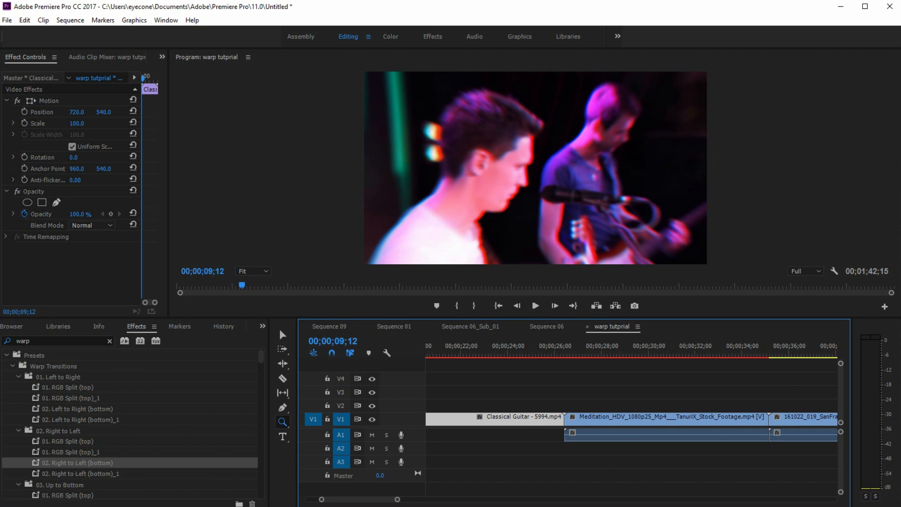
pyautogui.moveTo(636, 329); pyautogui.dragTo(557, 386)
pyautogui.click(721, 453)
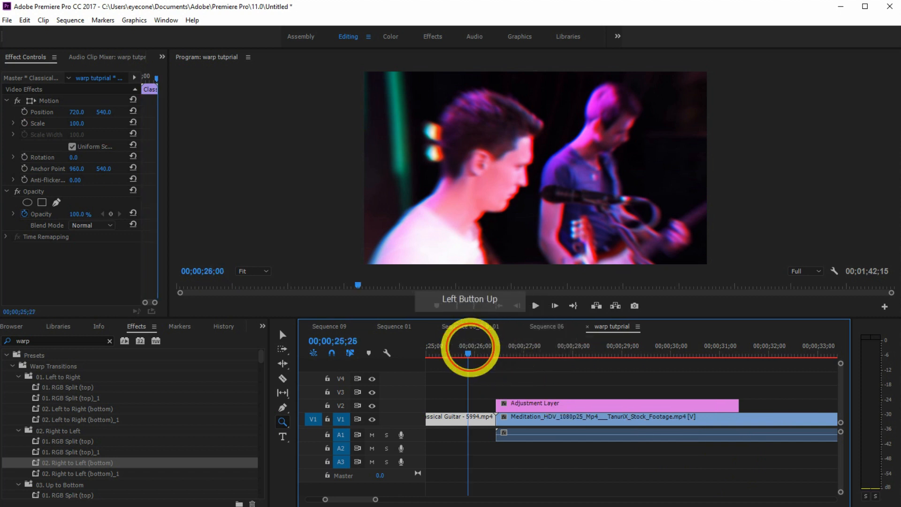
# - Move the new adjustment layer on V2 to start at 00;00;26;03, ten frames before the cut to the Meditation clip
pyautogui.click(506, 350)
pyautogui.moveTo(507, 350)
pyautogui.mouseDown()
pyautogui.moveTo(527, 347)
pyautogui.moveTo(475, 349)
pyautogui.moveTo(515, 350)
pyautogui.moveTo(496, 361)
pyautogui.mouseUp()
pyautogui.click(283, 335)
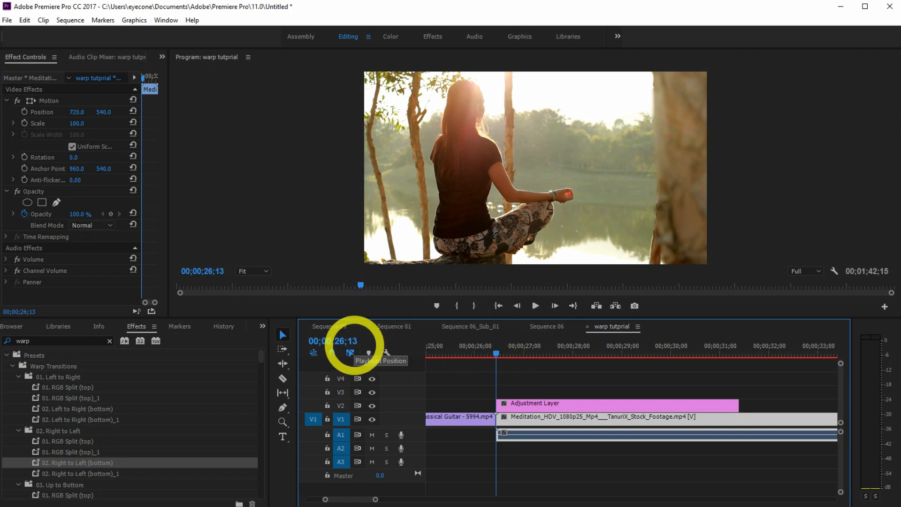
pyautogui.press('Left')
pyautogui.press('Left')
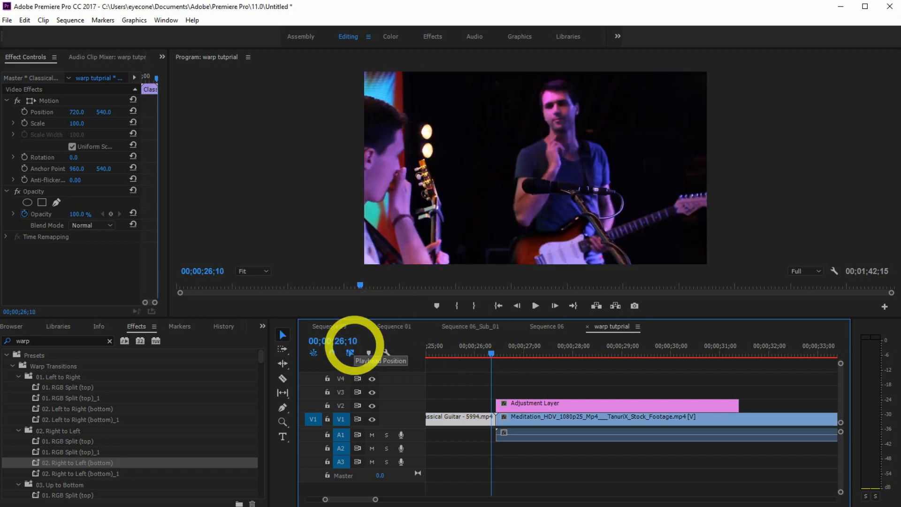
pyautogui.press('Left')
pyautogui.press('Left')
pyautogui.press('Left')
pyautogui.press('Left')
pyautogui.press('Left')
pyautogui.press('Left')
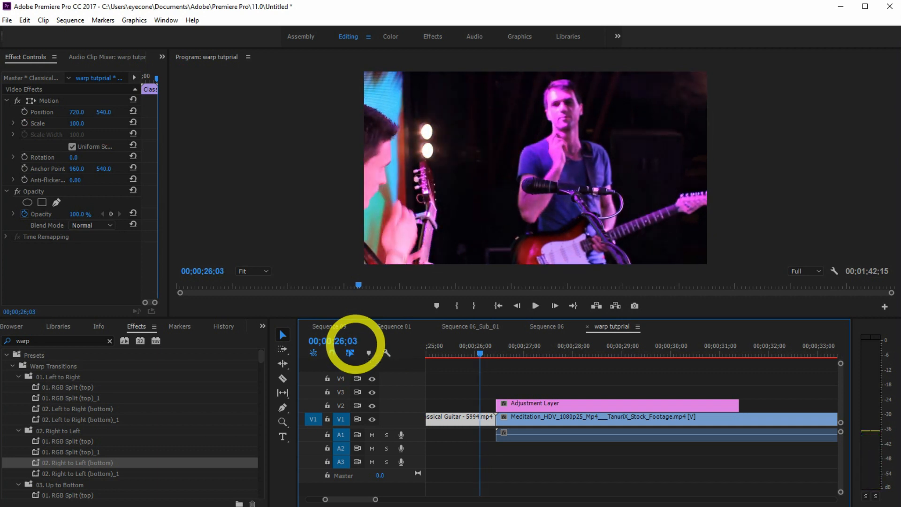
pyautogui.click(516, 403)
pyautogui.moveTo(516, 404); pyautogui.dragTo(509, 408)
# - Trim the V2 adjustment layer to end at 00;00;26;23, ten frames after the cut, and stack copies of it on V3 and V4
pyautogui.press('Right')
pyautogui.press('Right')
pyautogui.press('Right')
pyautogui.press('Right')
pyautogui.press('Right')
pyautogui.press('Right')
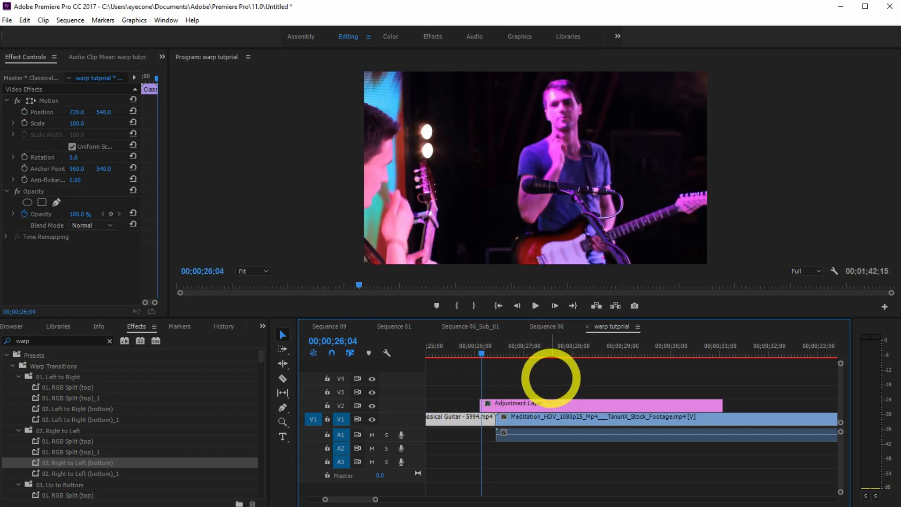
pyautogui.press('Right')
pyautogui.press('Right')
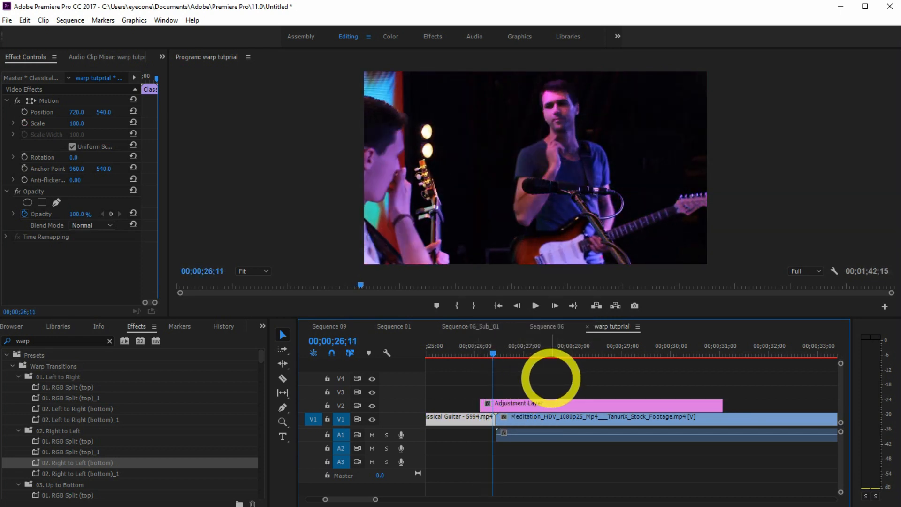
pyautogui.press('Right')
pyautogui.press('Right')
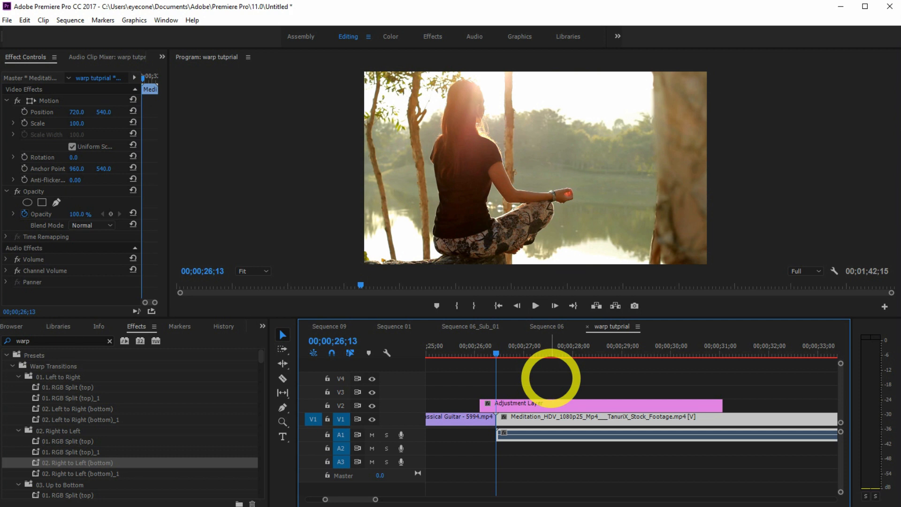
pyautogui.press('Right')
pyautogui.press('Right')
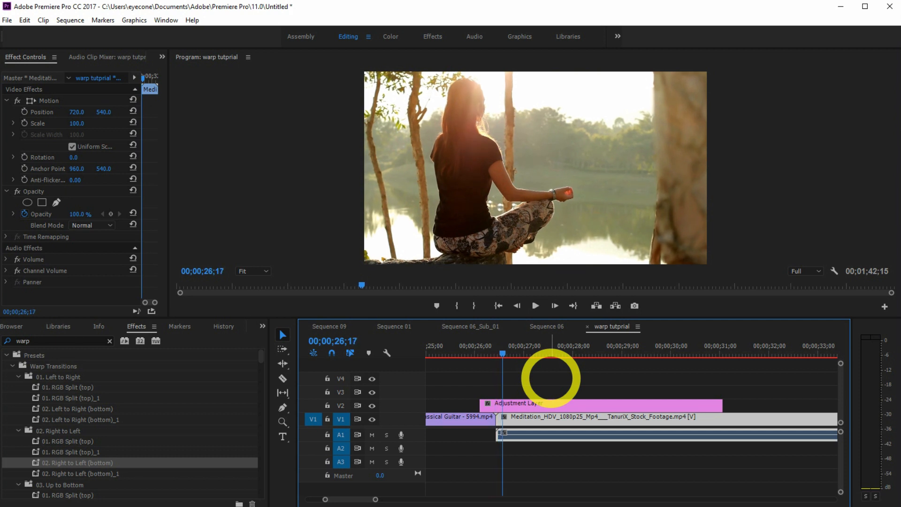
pyautogui.press('Right')
pyautogui.press('Right')
pyautogui.press('Right')
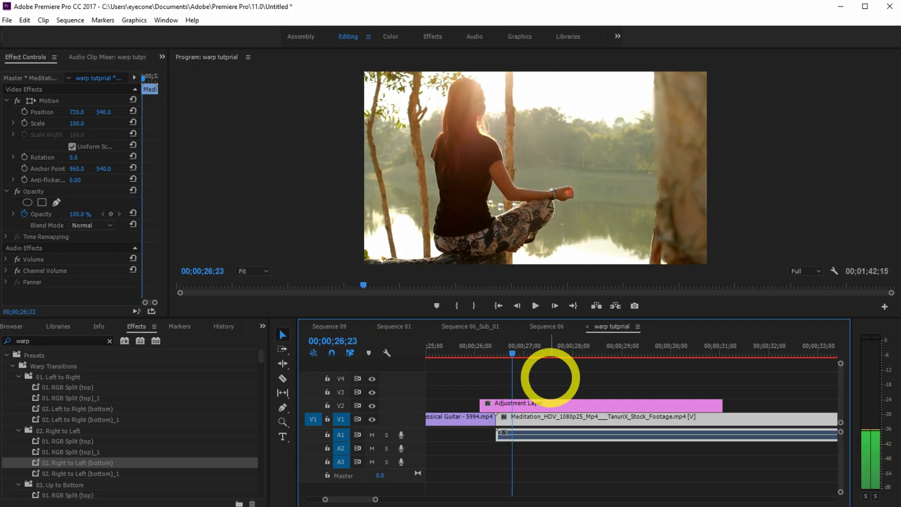
pyautogui.moveTo(721, 405); pyautogui.dragTo(495, 381)
pyautogui.click(496, 403)
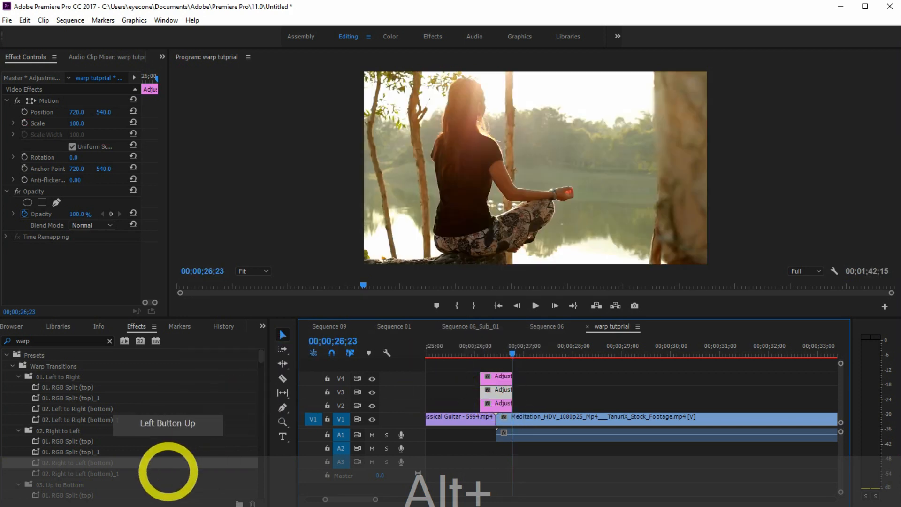
# - Look through the whole Warp Transitions preset list, from 02. Right to Left to 32. Warp Shake Vertical
pyautogui.scroll(-4, 157, 422)
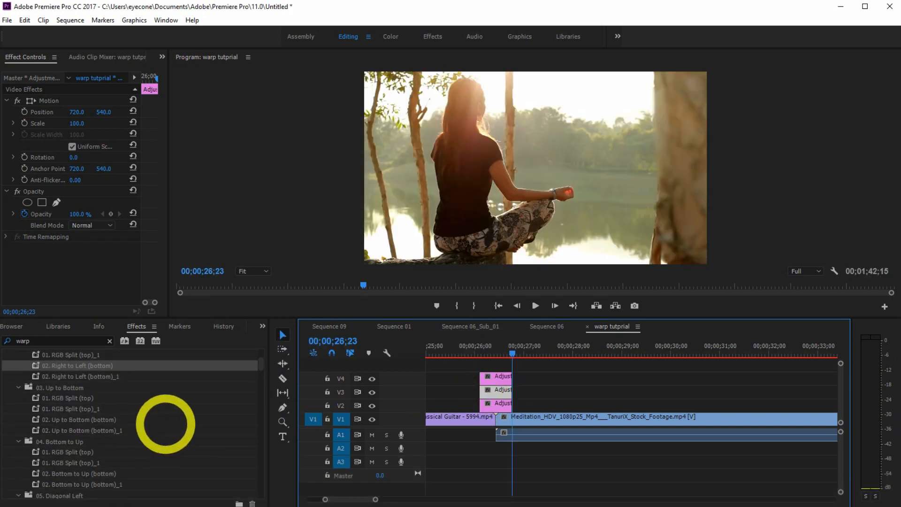
pyautogui.scroll(-2, 178, 415)
pyautogui.scroll(-4, 193, 406)
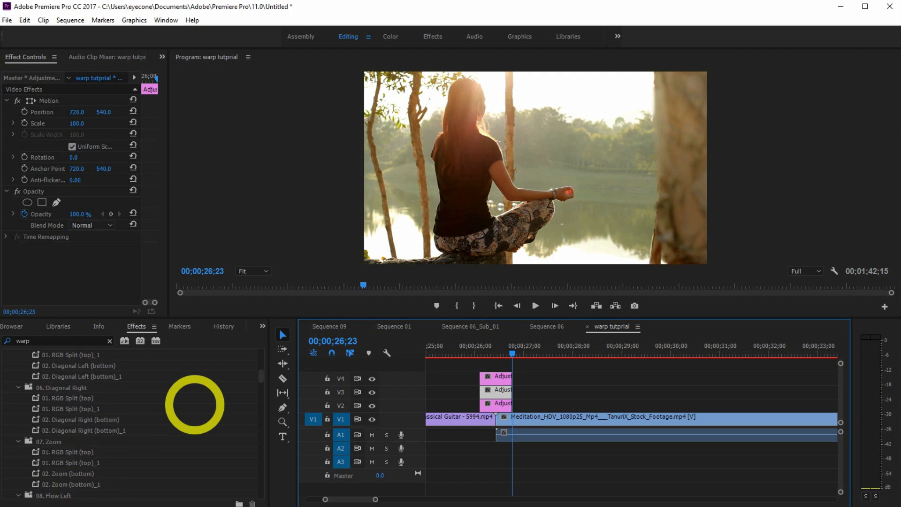
pyautogui.scroll(-3, 195, 404)
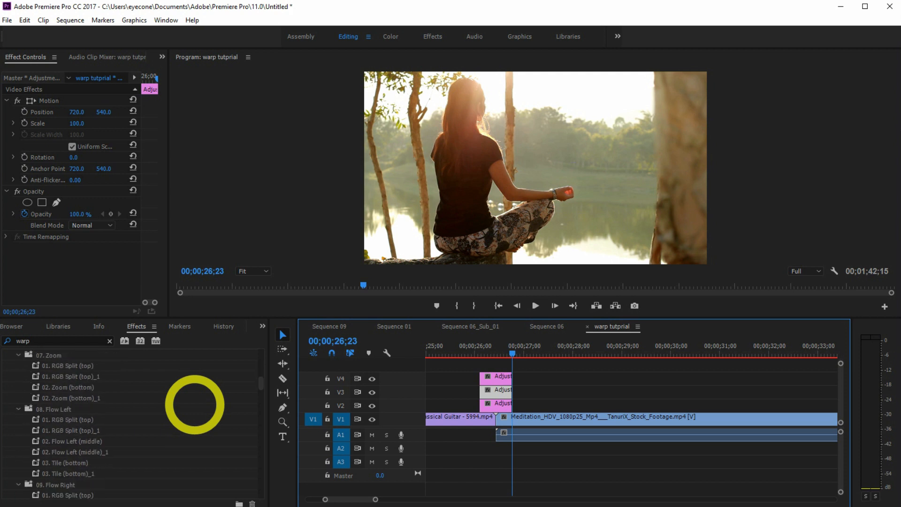
pyautogui.scroll(-1, 195, 405)
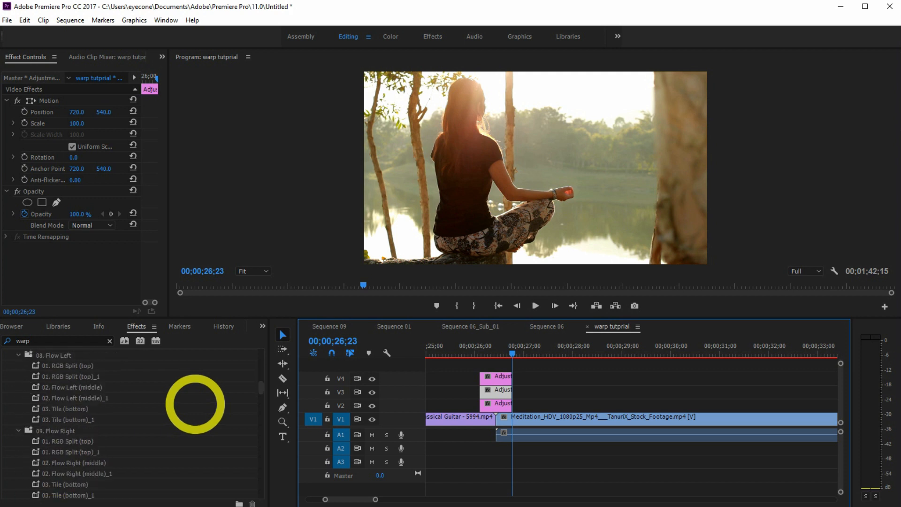
pyautogui.scroll(-1, 195, 404)
pyautogui.scroll(-1, 196, 404)
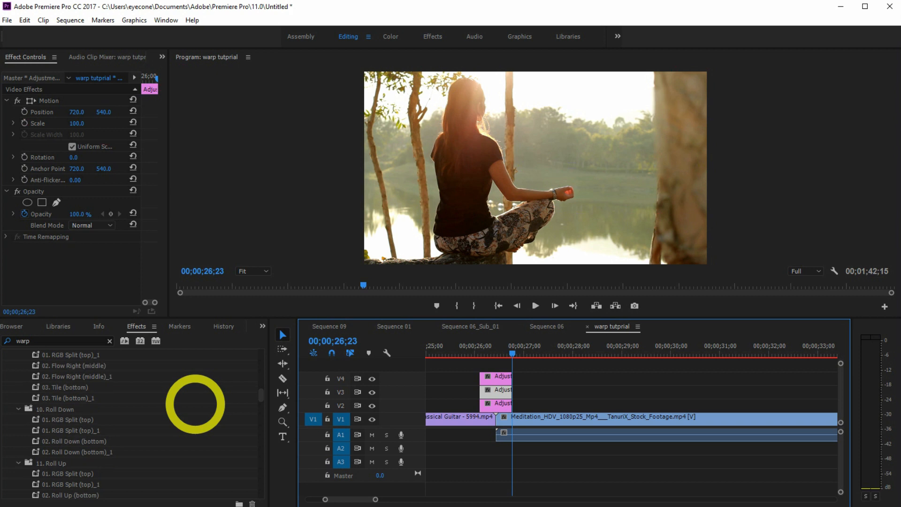
pyautogui.scroll(-1, 195, 404)
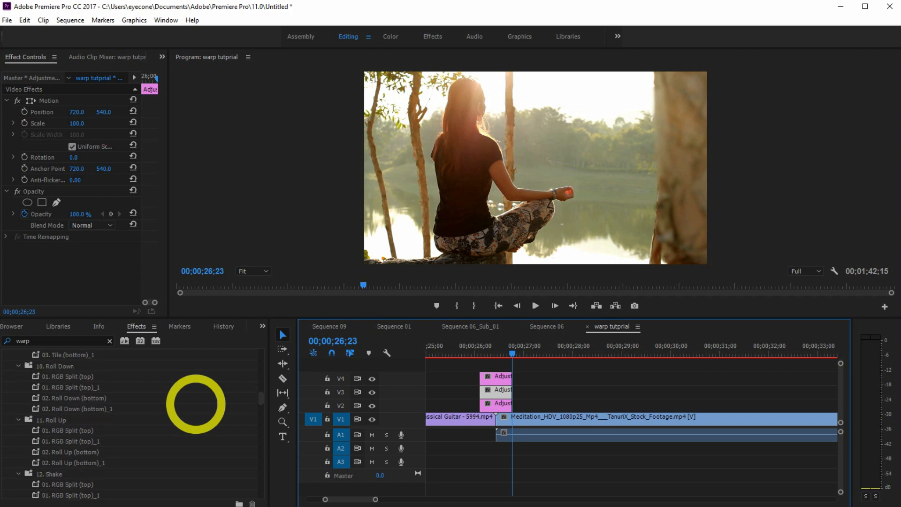
pyautogui.scroll(-3, 195, 404)
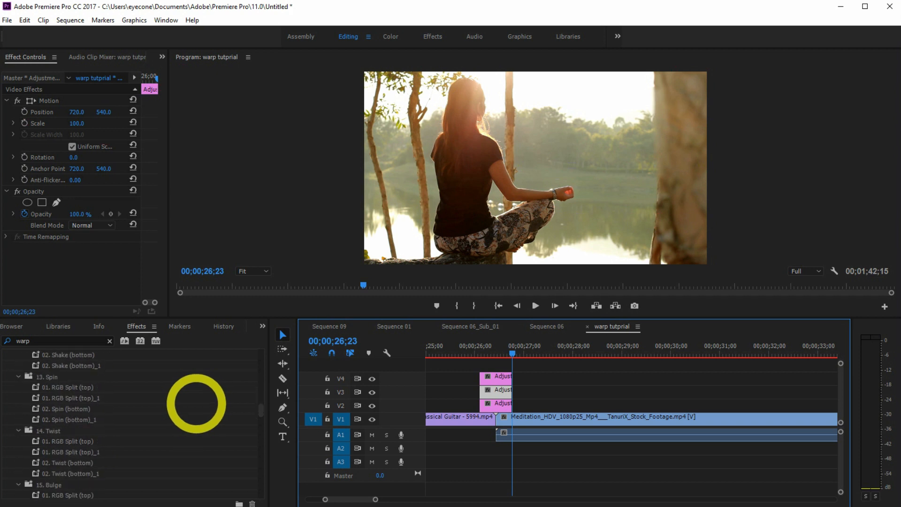
pyautogui.scroll(-1, 196, 404)
pyautogui.scroll(-3, 196, 404)
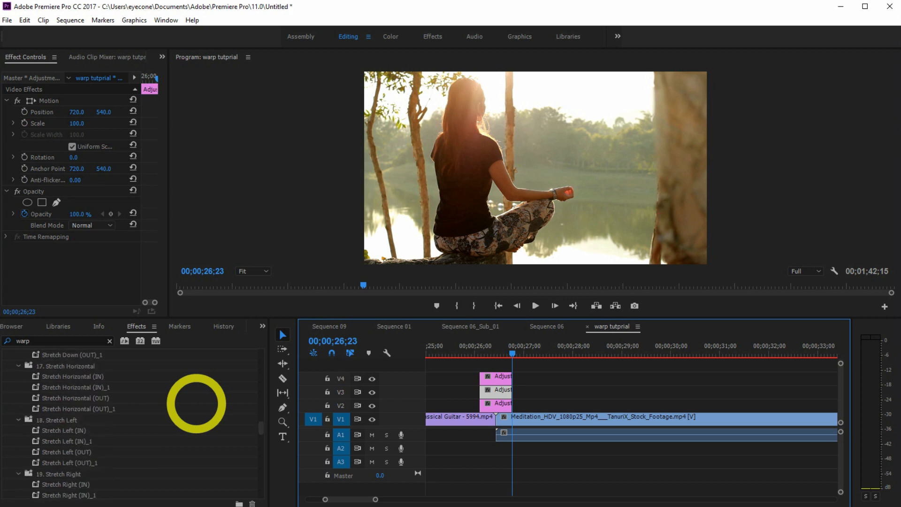
pyautogui.scroll(-1, 196, 404)
pyautogui.scroll(-2, 197, 404)
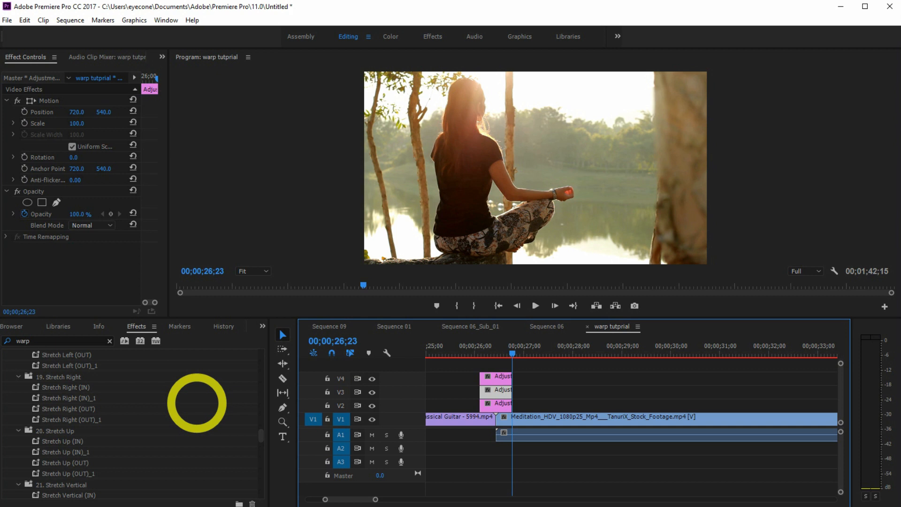
pyautogui.scroll(-2, 196, 403)
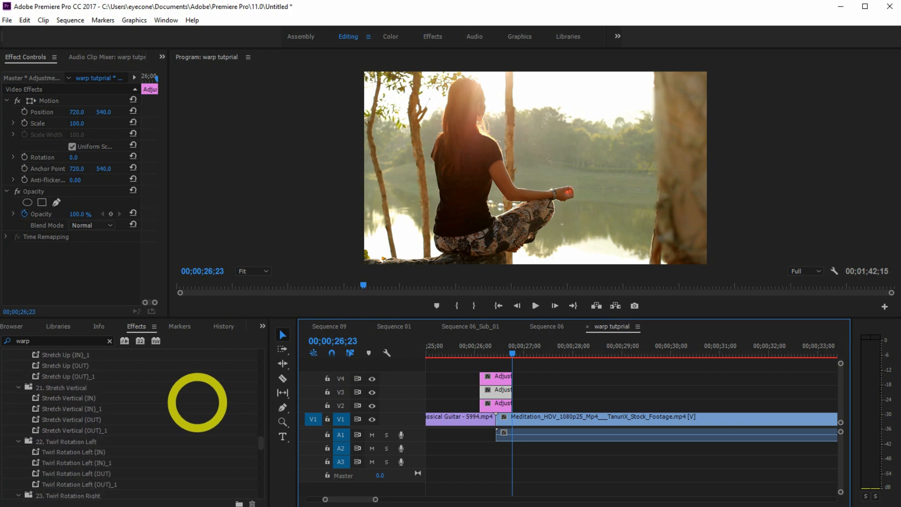
pyautogui.scroll(-1, 197, 403)
pyautogui.scroll(-4, 197, 403)
pyautogui.scroll(-5, 197, 402)
pyautogui.scroll(-2, 197, 403)
pyautogui.scroll(-5, 197, 402)
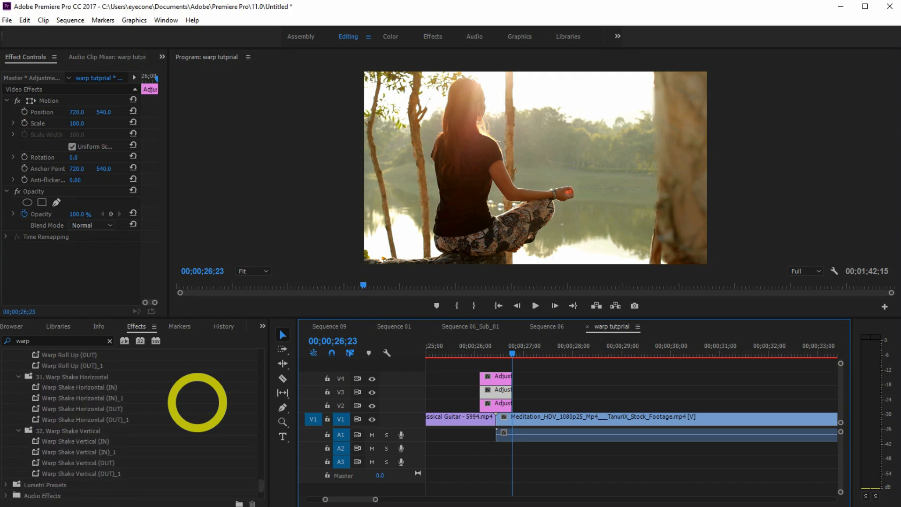
# - Apply the 12. Shake presets: 01. RGB Split (top) to the V3 adjustment layer and 02. Shake (bottom) to the V2 one
pyautogui.scroll(15, 197, 402)
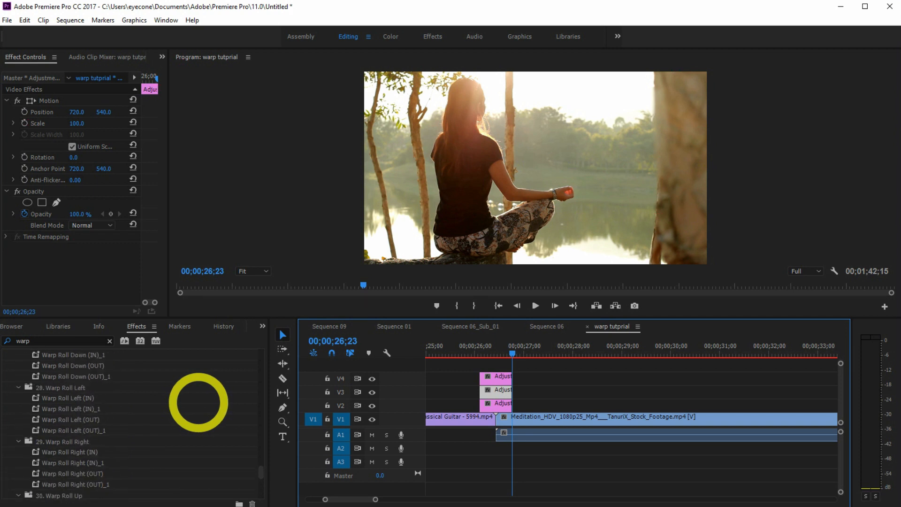
pyautogui.scroll(5, 199, 402)
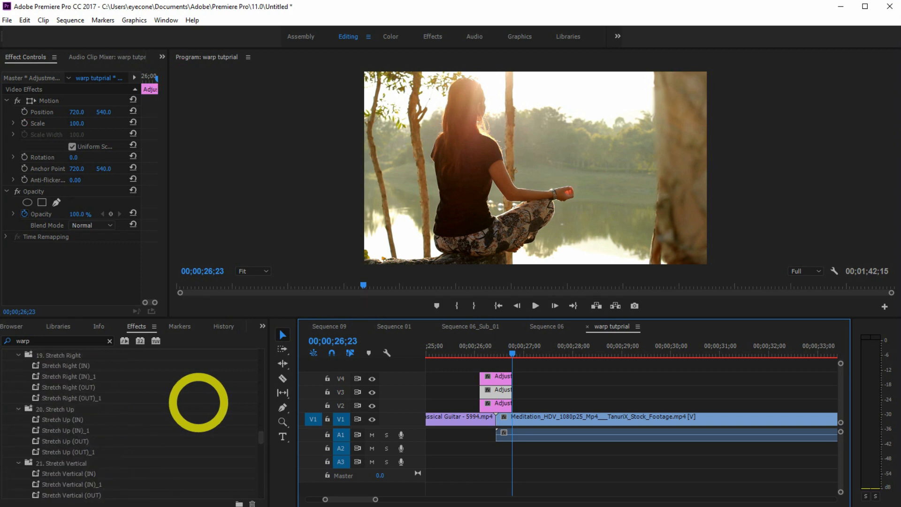
pyautogui.scroll(5, 199, 402)
pyautogui.scroll(5, 199, 402)
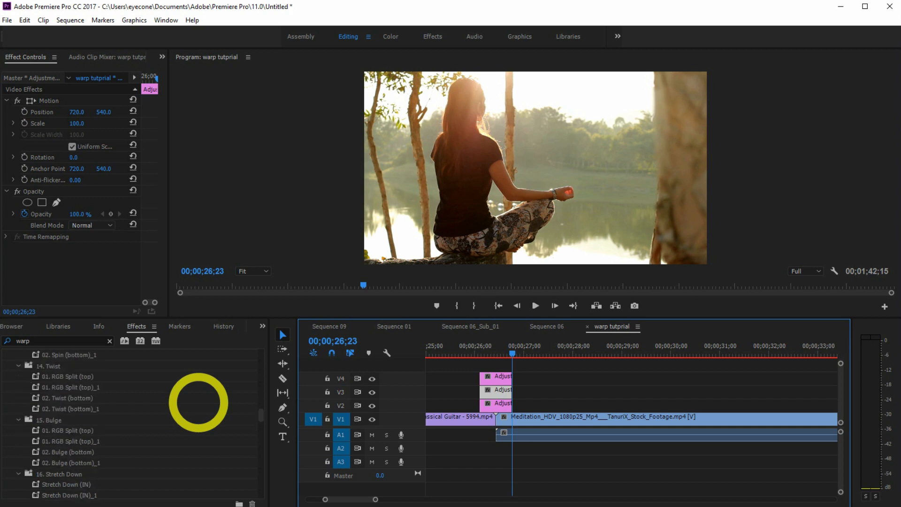
pyautogui.scroll(2, 198, 403)
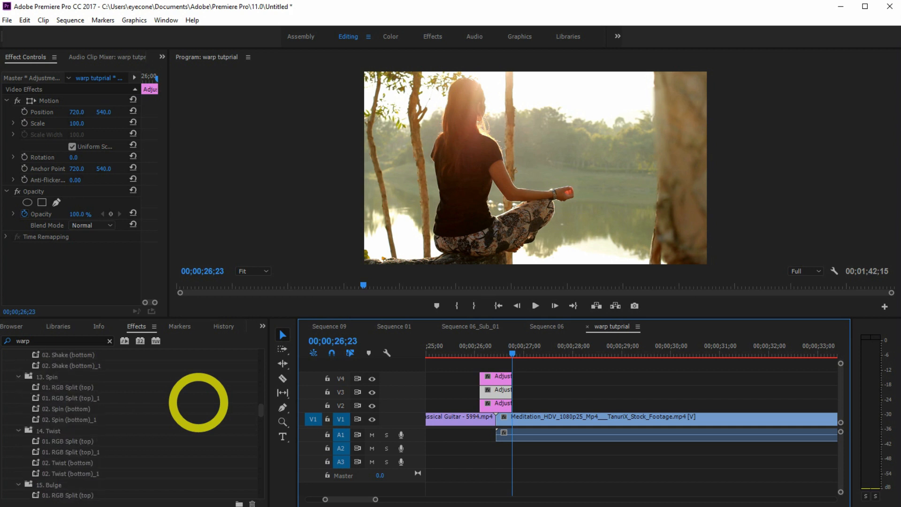
pyautogui.scroll(2, 199, 402)
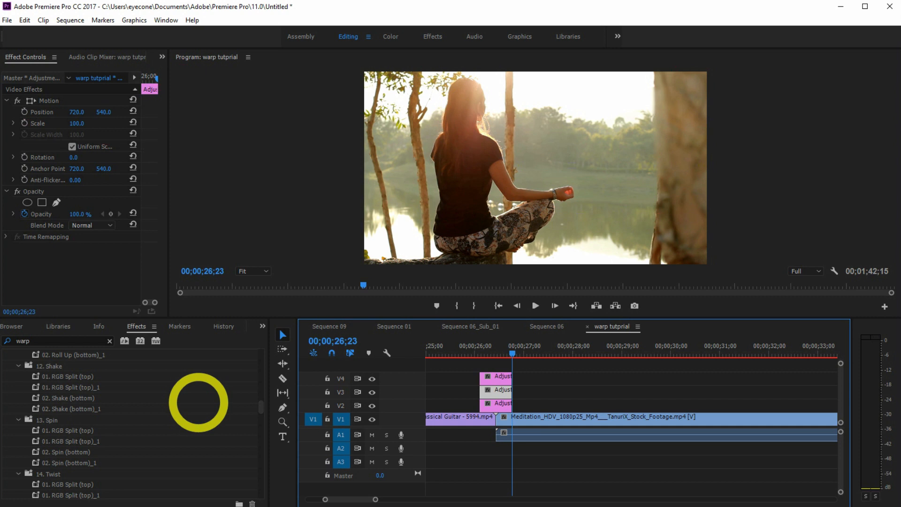
pyautogui.click(91, 376)
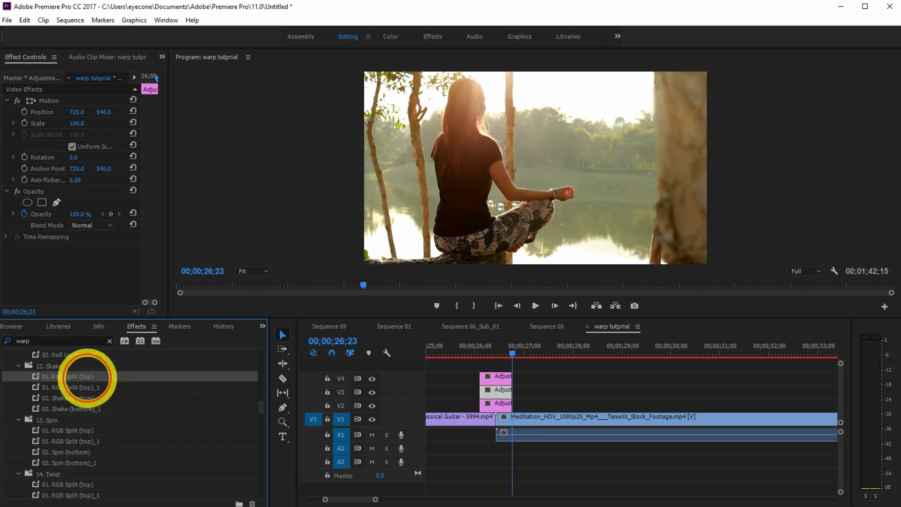
pyautogui.moveTo(69, 377); pyautogui.dragTo(489, 397)
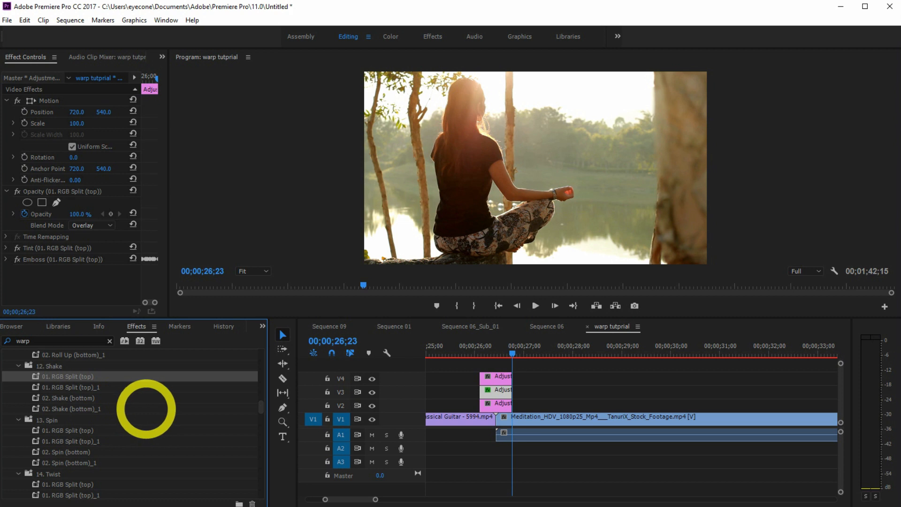
pyautogui.moveTo(89, 398); pyautogui.dragTo(497, 390)
# - Delete the surplus adjustment layer copy on track V4
pyautogui.click(493, 380)
pyautogui.press('Delete')
# - Play and scrub through the cut to the Meditation clip to preview the Shake warp transition
pyautogui.moveTo(512, 355); pyautogui.dragTo(473, 355)
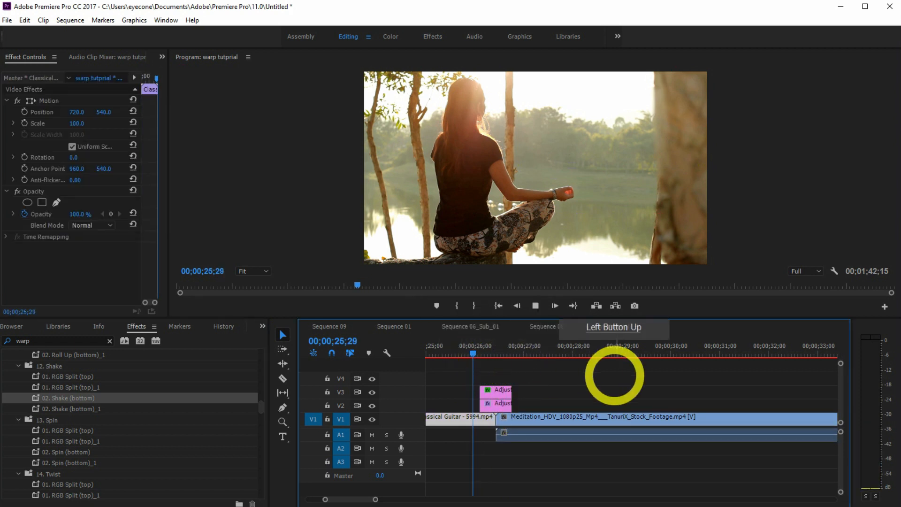
pyautogui.press('space')
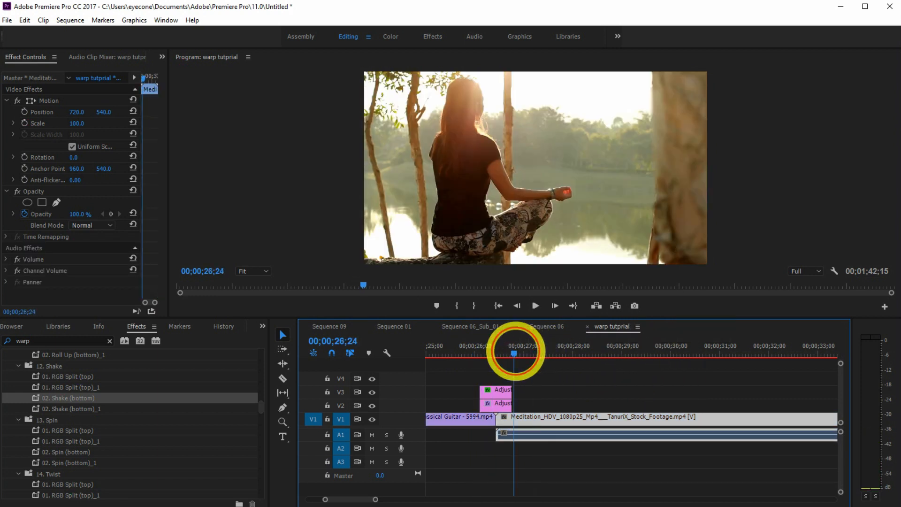
pyautogui.click(511, 352)
pyautogui.moveTo(509, 353); pyautogui.dragTo(506, 353)
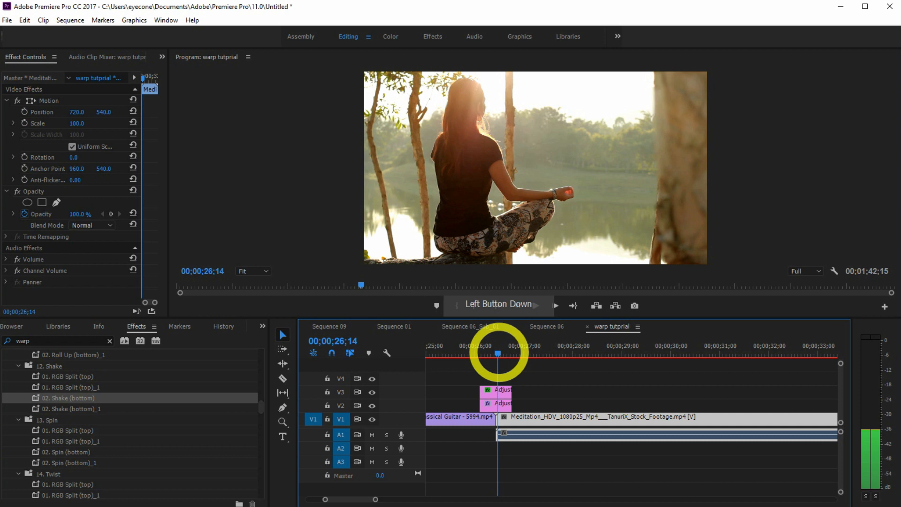
pyautogui.moveTo(499, 353); pyautogui.dragTo(496, 352)
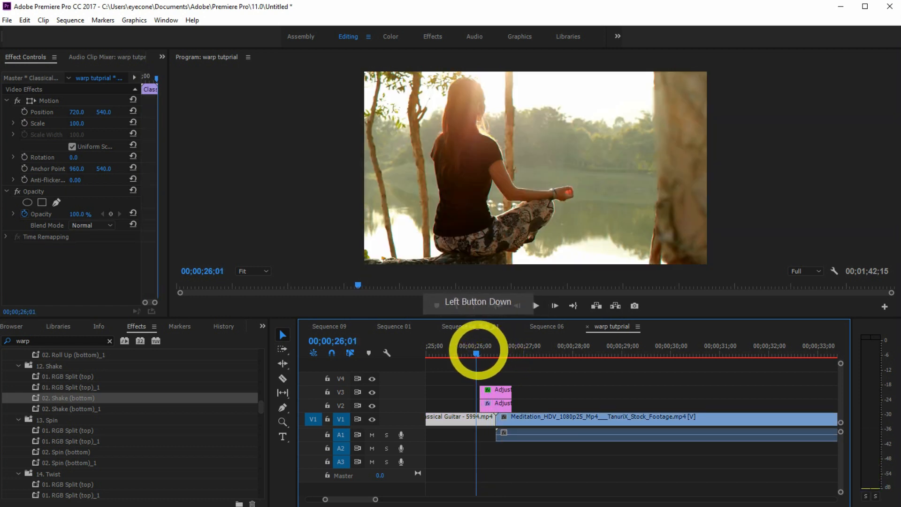
pyautogui.moveTo(478, 353); pyautogui.dragTo(505, 353)
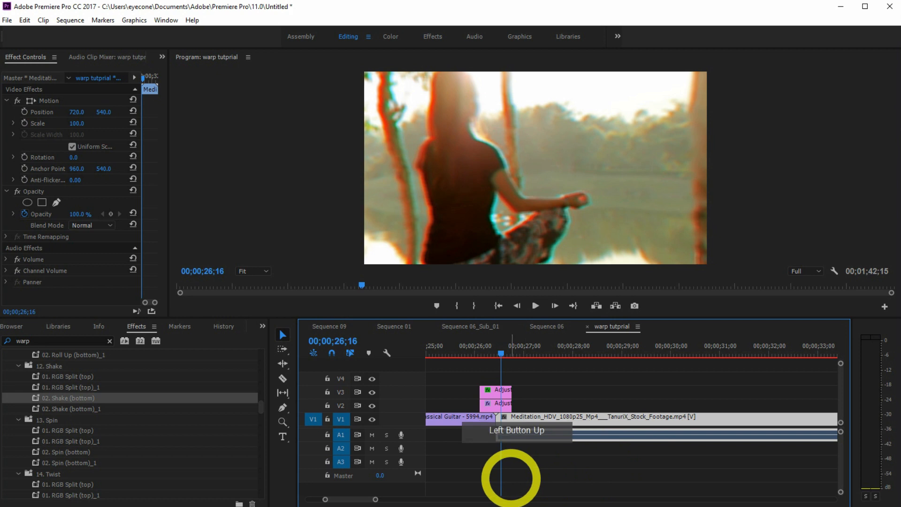
# - Apply Stretch Down (OUT) to the end of the Meditation clip and Stretch Down (IN) to the 161022_019_SanFrancisco_4K clip
pyautogui.moveTo(376, 499); pyautogui.dragTo(547, 434)
pyautogui.press('z')
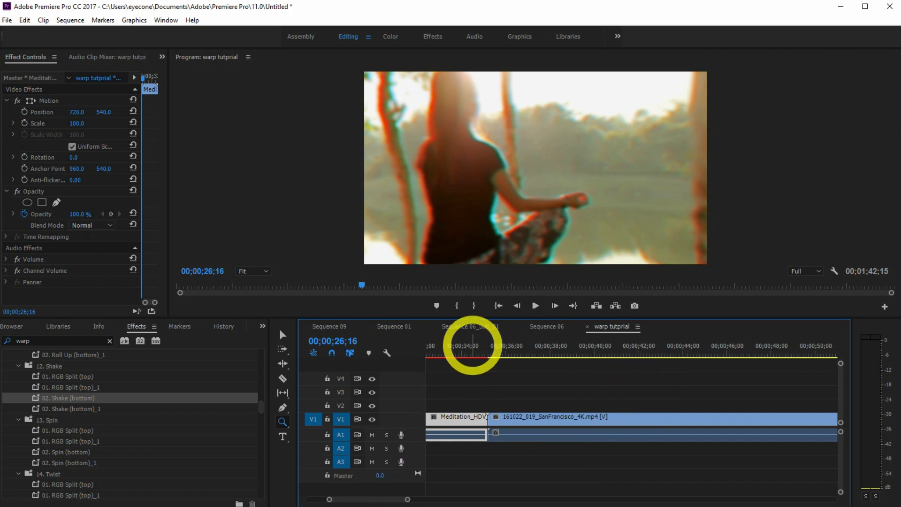
pyautogui.click(478, 348)
pyautogui.scroll(-4, 130, 422)
pyautogui.scroll(-3, 130, 422)
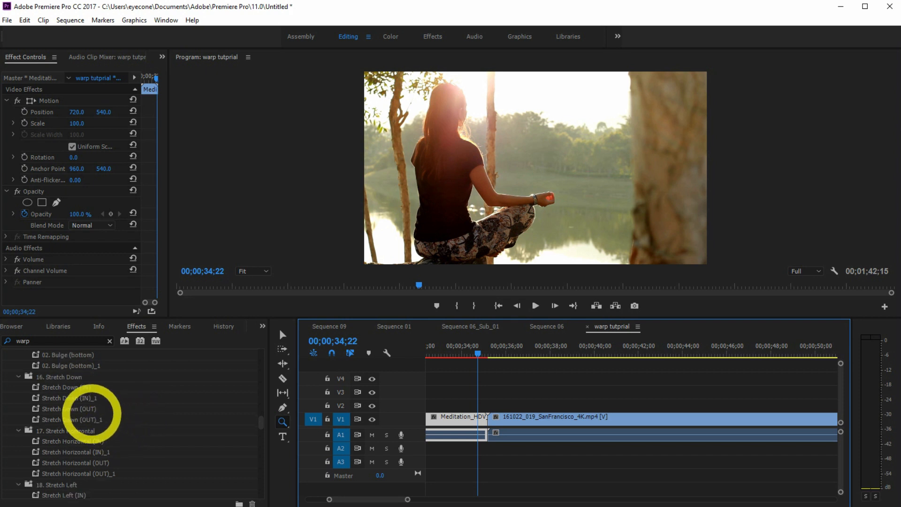
pyautogui.click(93, 409)
pyautogui.moveTo(82, 409); pyautogui.dragTo(480, 415)
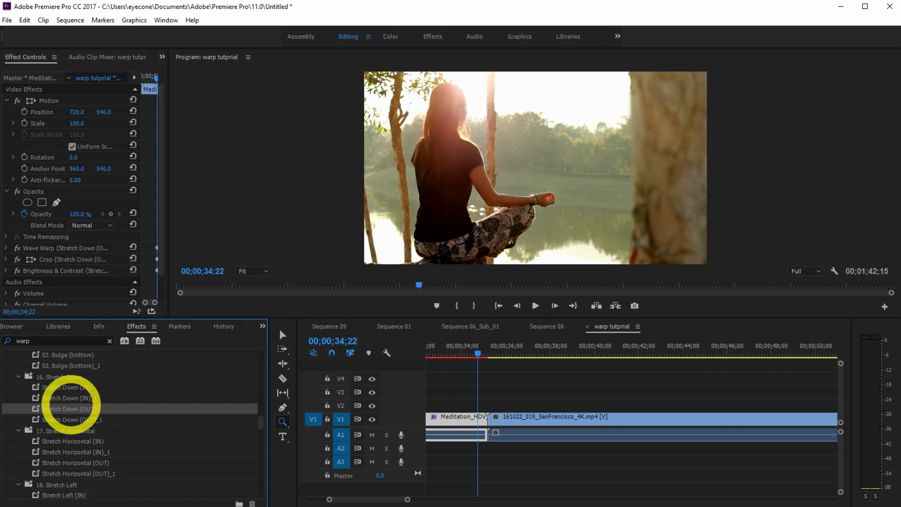
pyautogui.moveTo(74, 388); pyautogui.dragTo(508, 416)
# - Play across the cut between the Meditation and SanFrancisco clips to preview the Stretch Down transition
pyautogui.moveTo(478, 353)
pyautogui.mouseDown()
pyautogui.moveTo(492, 354)
pyautogui.moveTo(470, 353)
pyautogui.moveTo(500, 353)
pyautogui.moveTo(475, 353)
pyautogui.mouseUp()
pyautogui.press('space')
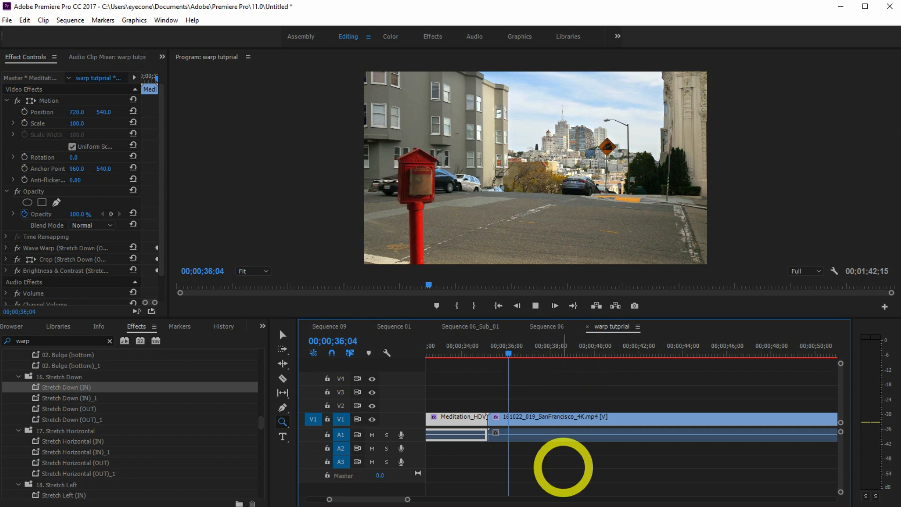
pyautogui.press('space')
# - Apply Stretch Horizontal (IN) to the 683859156.mp4 clip and Stretch Horizontal (OUT) to the 708989328.mp4 clip before it
pyautogui.moveTo(391, 499); pyautogui.dragTo(401, 499)
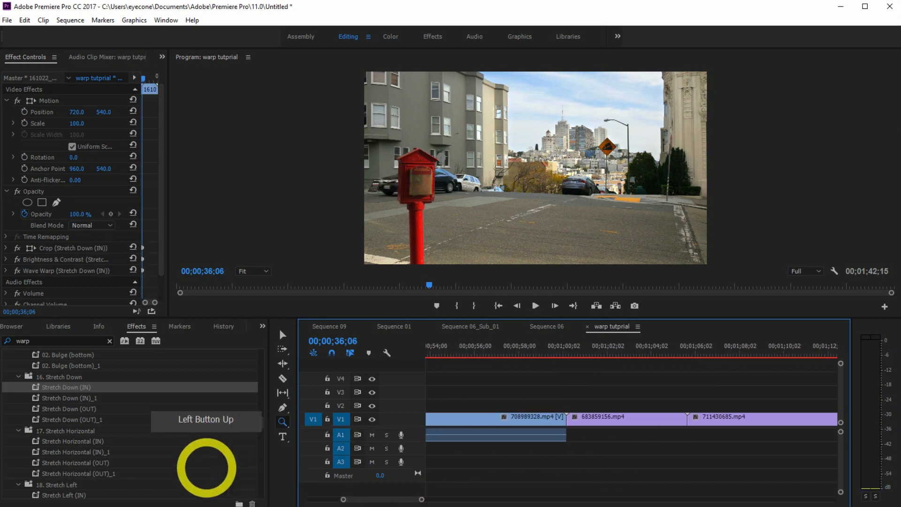
pyautogui.click(85, 441)
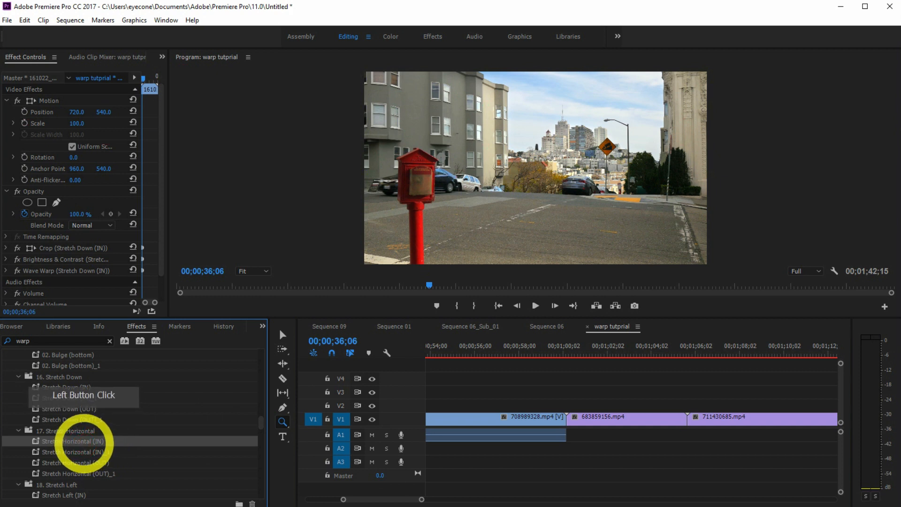
pyautogui.moveTo(86, 441); pyautogui.dragTo(580, 421)
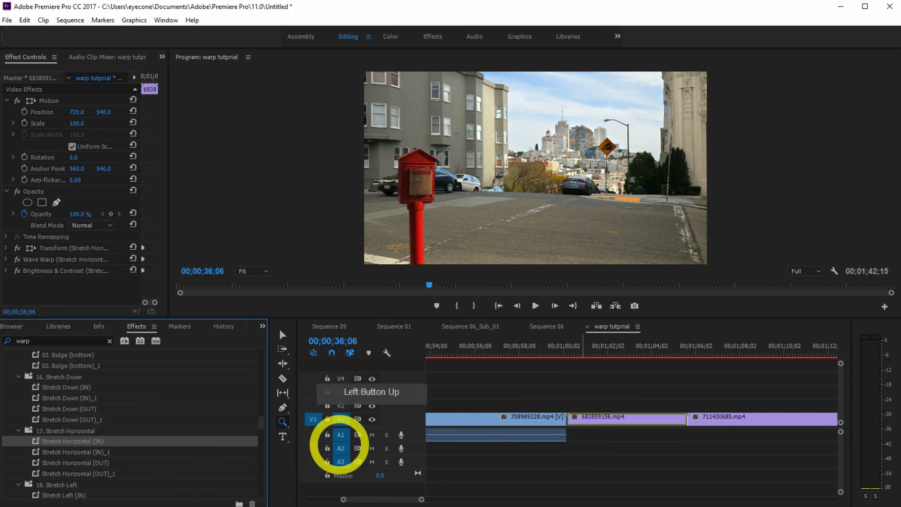
pyautogui.moveTo(94, 462); pyautogui.dragTo(552, 414)
# - Play and scrub across the cut between 708989328.mp4 and 683859156.mp4 to preview the Stretch Horizontal transition
pyautogui.click(552, 354)
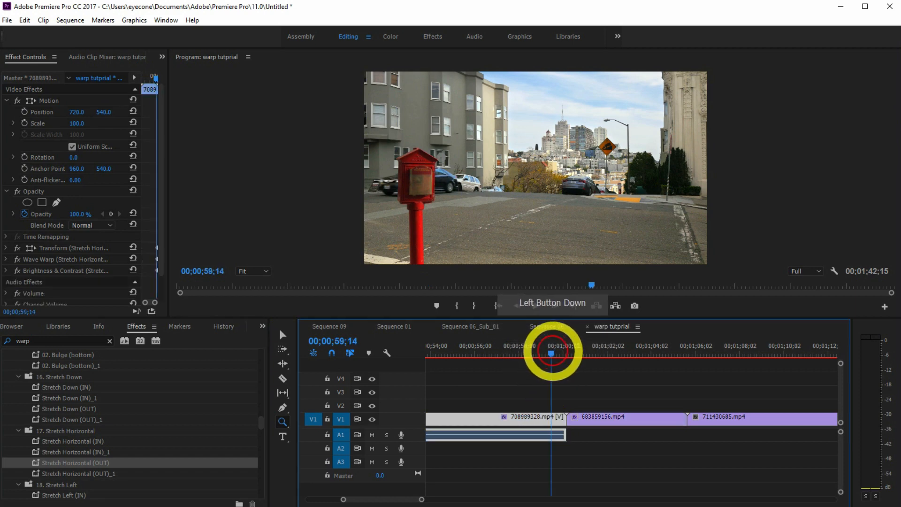
pyautogui.moveTo(557, 353); pyautogui.dragTo(670, 354)
pyautogui.click(711, 353)
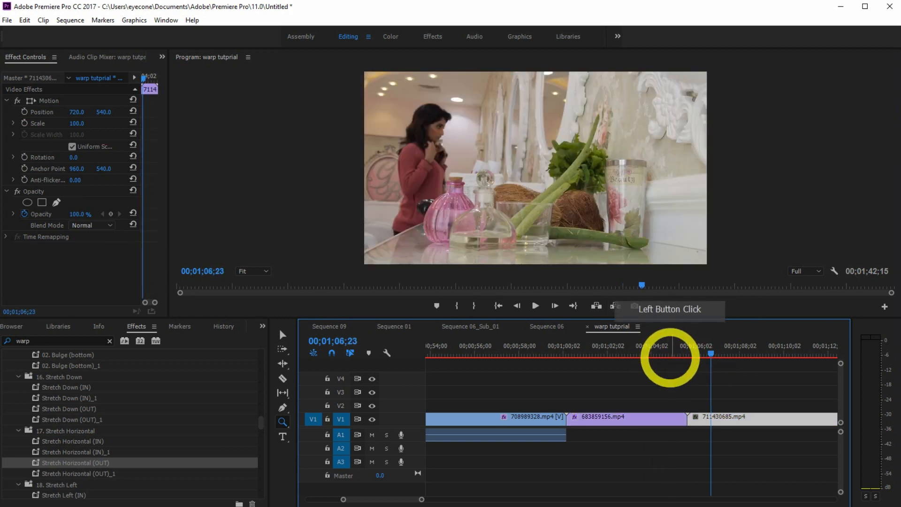
# - Apply Stretch Left (IN) to the 711430685.mp4 clip and Stretch Left (OUT) to 683859156.mp4, and preview the cut between them
pyautogui.click(667, 354)
pyautogui.scroll(-3, 117, 470)
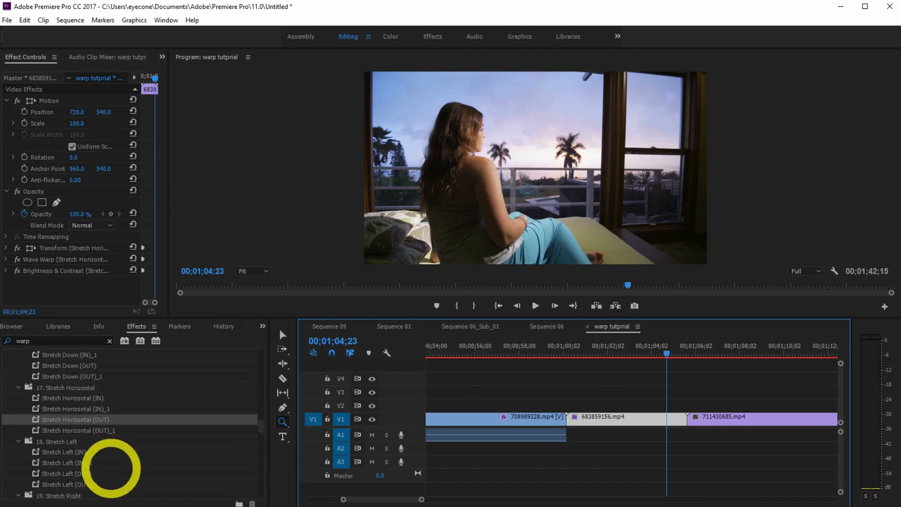
pyautogui.click(86, 431)
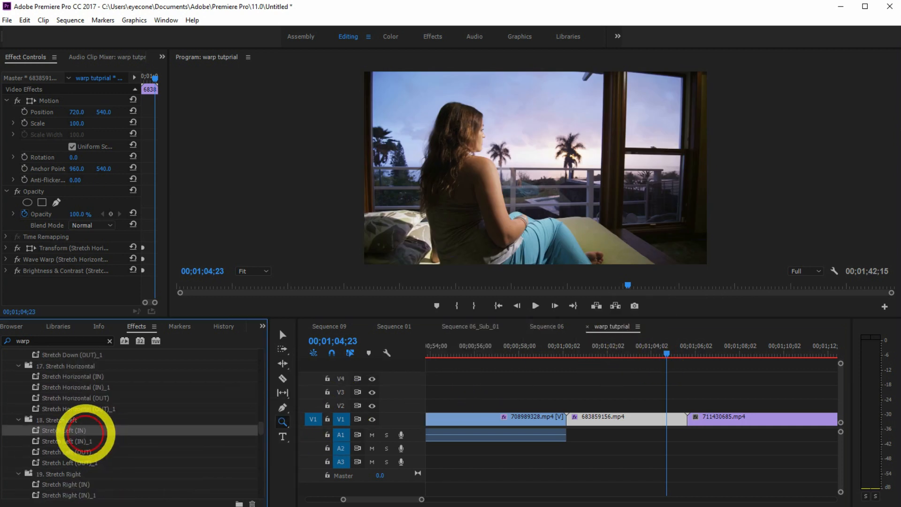
pyautogui.moveTo(85, 431); pyautogui.dragTo(697, 420)
pyautogui.moveTo(87, 452); pyautogui.dragTo(673, 416)
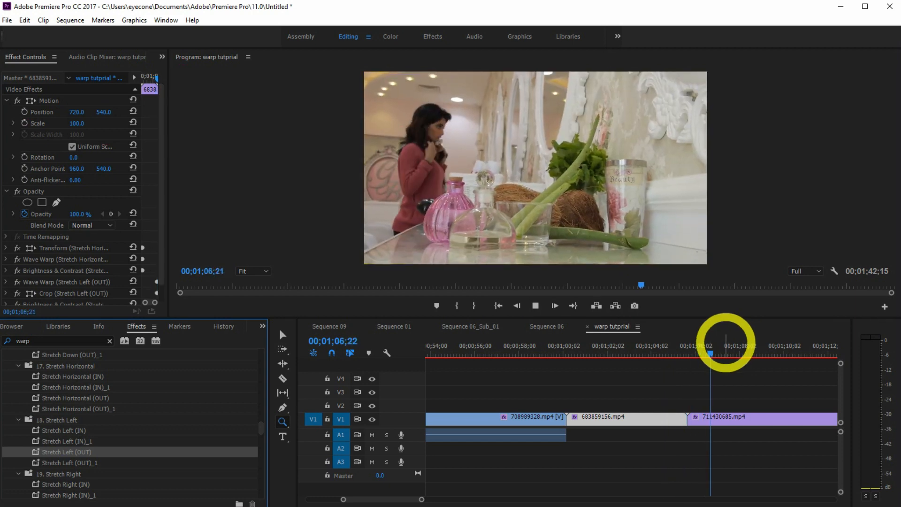
pyautogui.click(619, 357)
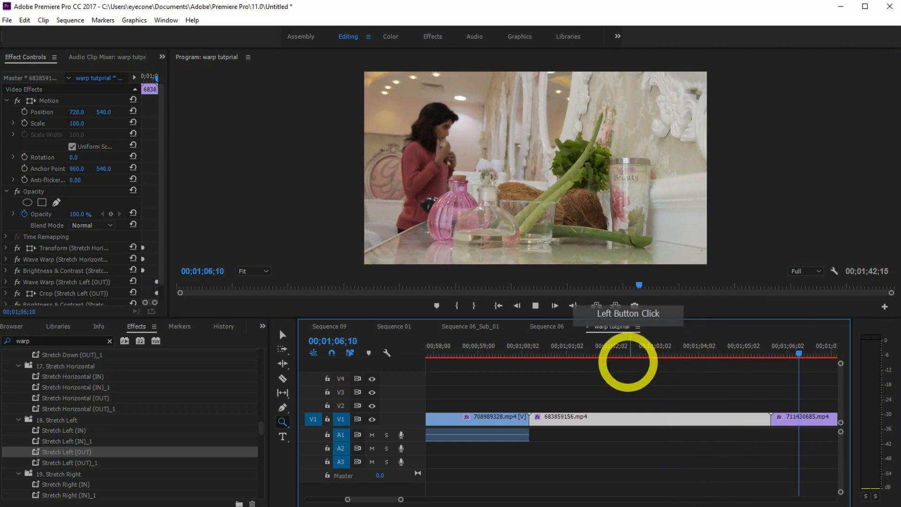
pyautogui.press('space')
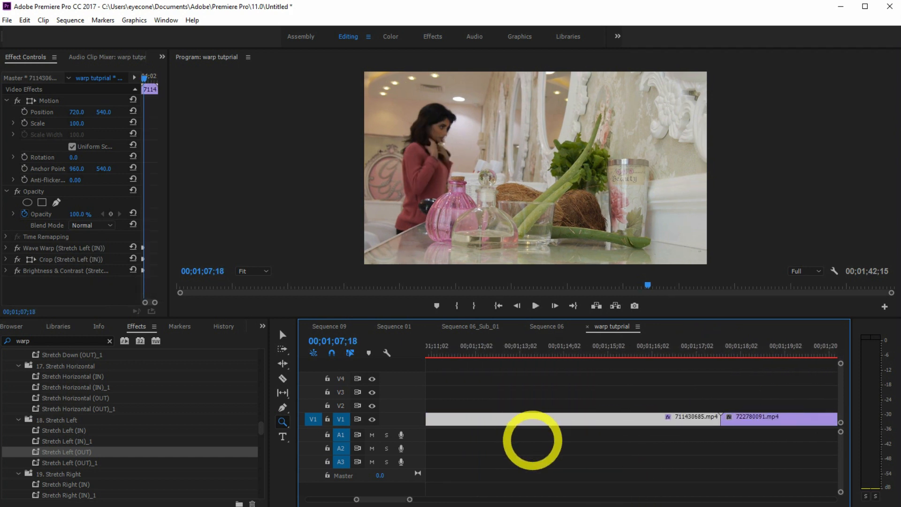
# - Apply Stretch Right (OUT) to the 722780091.mp4 clip and Stretch Right (IN) to the 711430685.mp4 clip, and preview their cut
pyautogui.moveTo(681, 343); pyautogui.dragTo(728, 356)
pyautogui.scroll(-2, 146, 446)
pyautogui.scroll(-2, 149, 467)
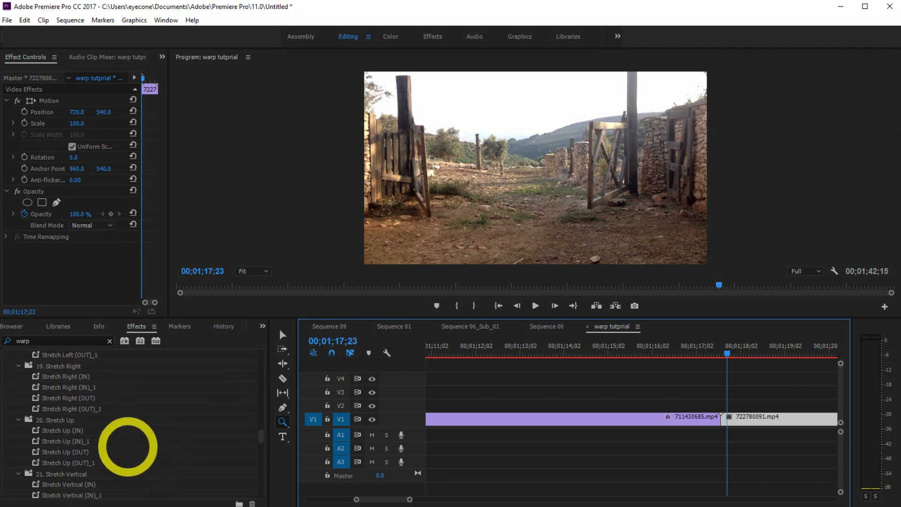
pyautogui.moveTo(86, 398); pyautogui.dragTo(733, 419)
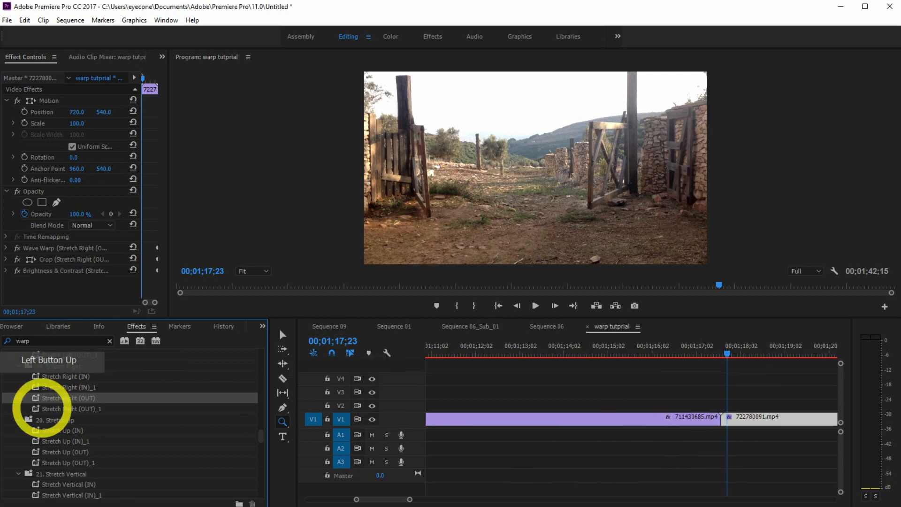
pyautogui.moveTo(72, 376); pyautogui.dragTo(697, 371)
pyautogui.click(698, 353)
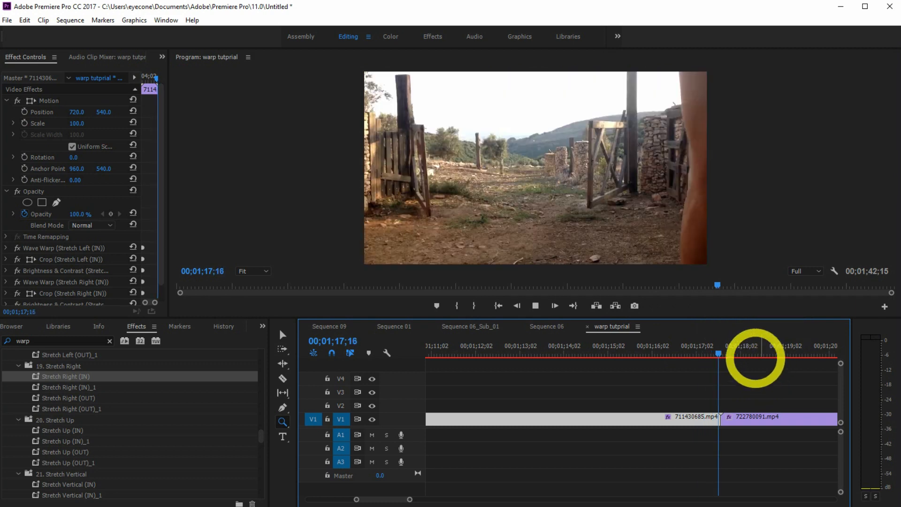
pyautogui.moveTo(723, 356)
pyautogui.mouseDown()
pyautogui.moveTo(708, 354)
pyautogui.moveTo(825, 354)
pyautogui.moveTo(709, 354)
pyautogui.mouseUp()
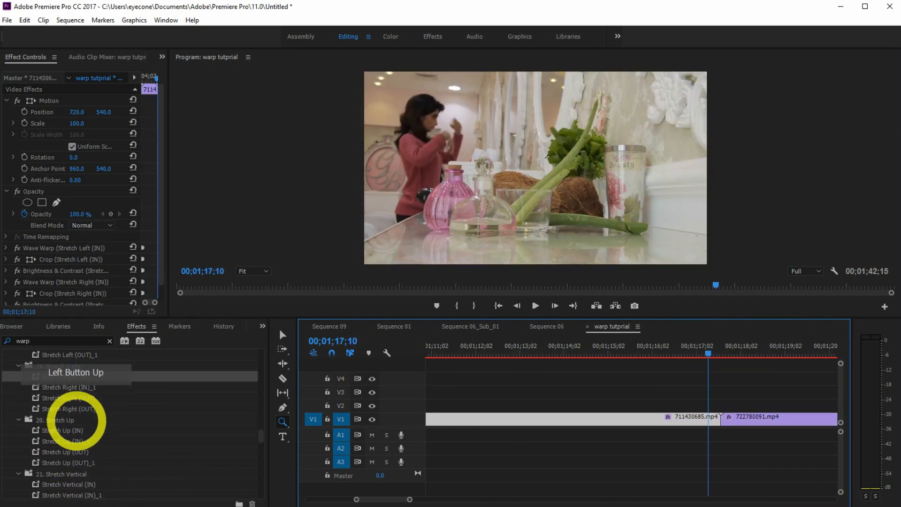
# - Apply Stretch Right (OUT) to the 722780091.mp4 clip once more and set the playhead just before its cut
pyautogui.click(690, 452)
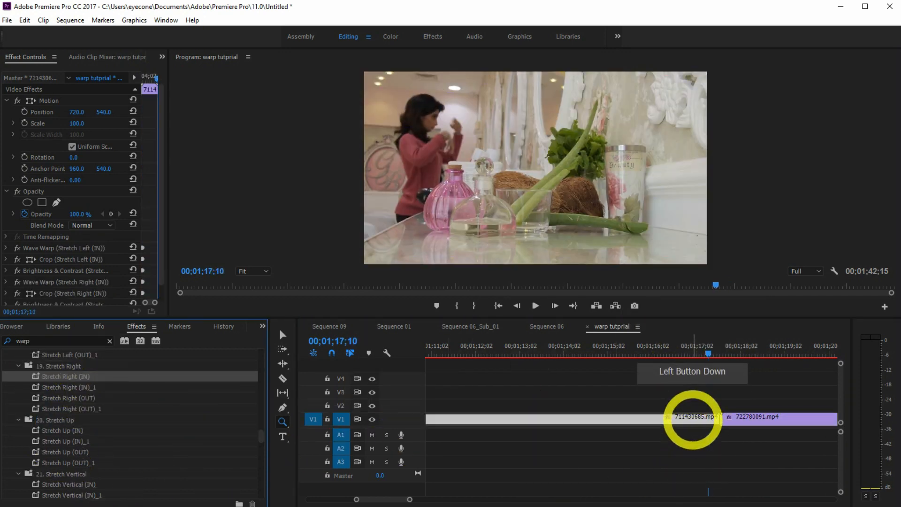
pyautogui.moveTo(96, 398); pyautogui.dragTo(741, 417)
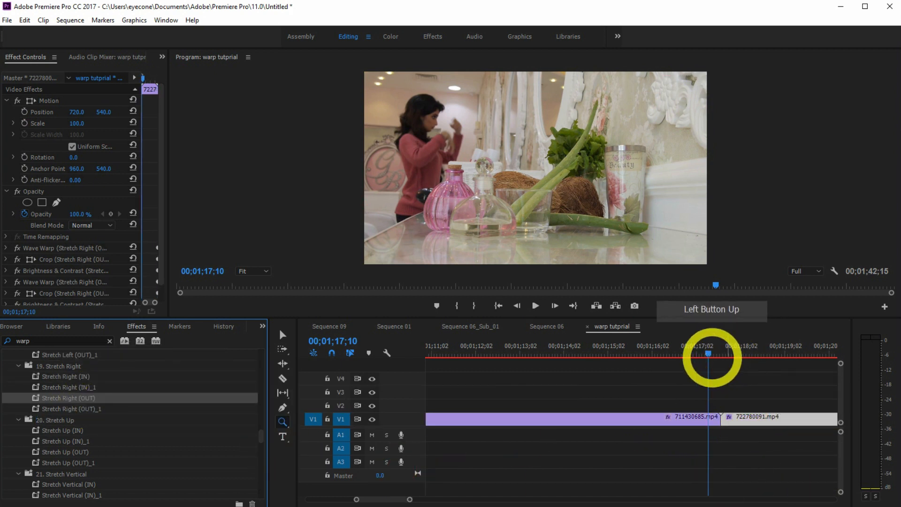
pyautogui.moveTo(704, 346)
pyautogui.mouseDown()
pyautogui.moveTo(740, 346)
pyautogui.moveTo(699, 347)
pyautogui.mouseUp()
# - Apply Stretch Up (IN) to the 722780091.mp4 clip and Stretch Up (OUT) to the 711430685.mp4 clip, and preview the cut
pyautogui.moveTo(79, 431); pyautogui.dragTo(728, 423)
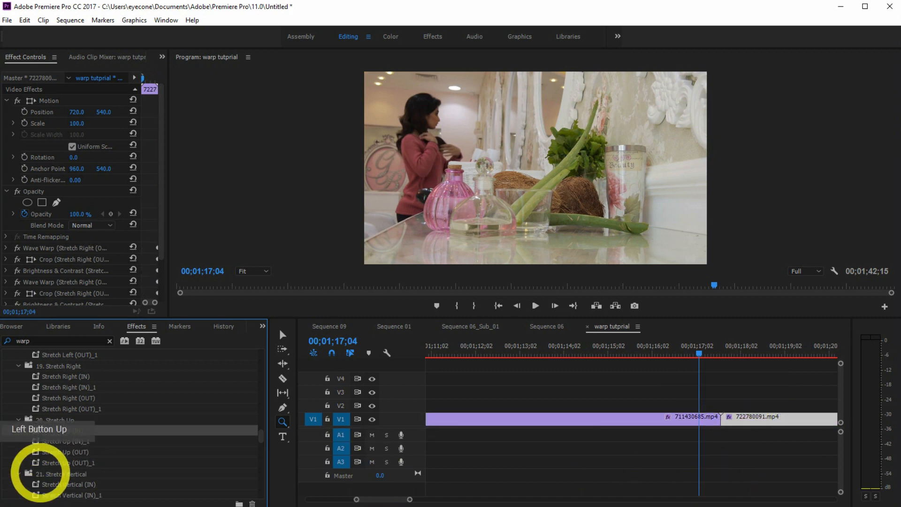
pyautogui.moveTo(65, 452); pyautogui.dragTo(688, 419)
pyautogui.press('space')
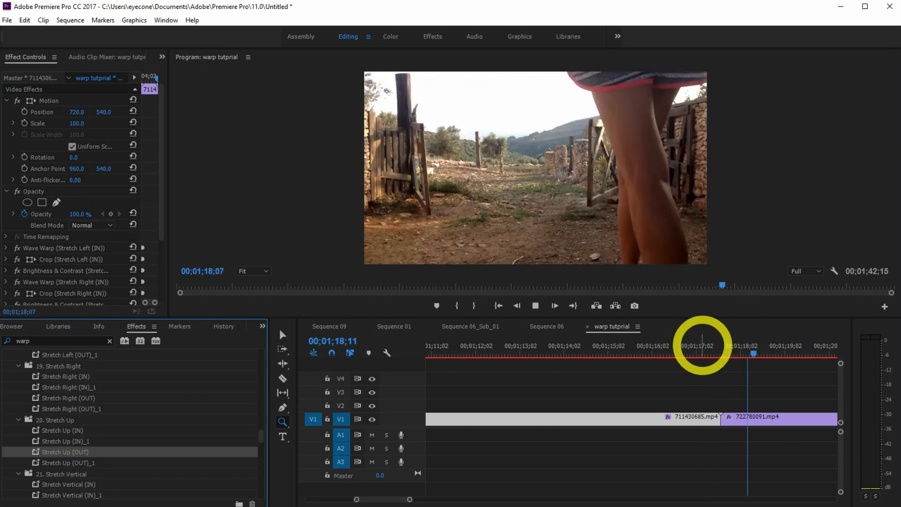
pyautogui.doubleClick(701, 355)
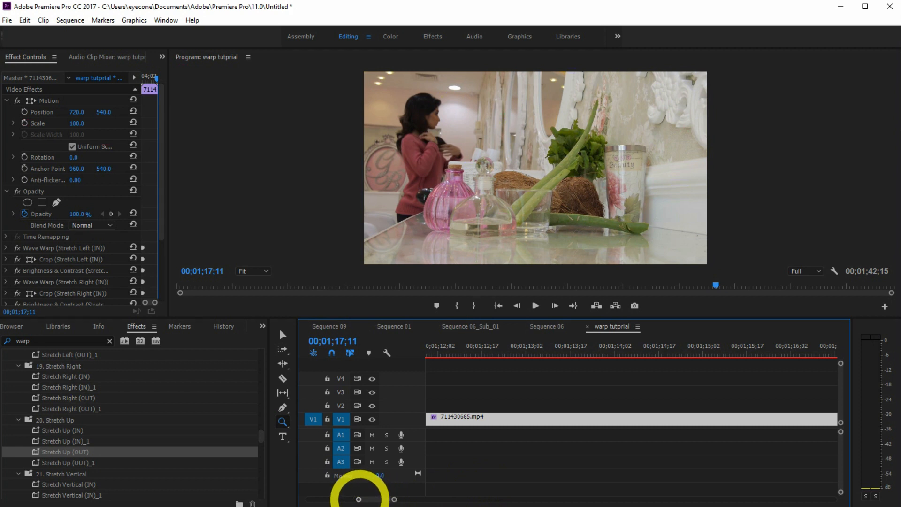
# - Play across the cuts at the start and end of the 711430685.mp4 clip to review the stretch transitions
pyautogui.moveTo(359, 500); pyautogui.dragTo(316, 499)
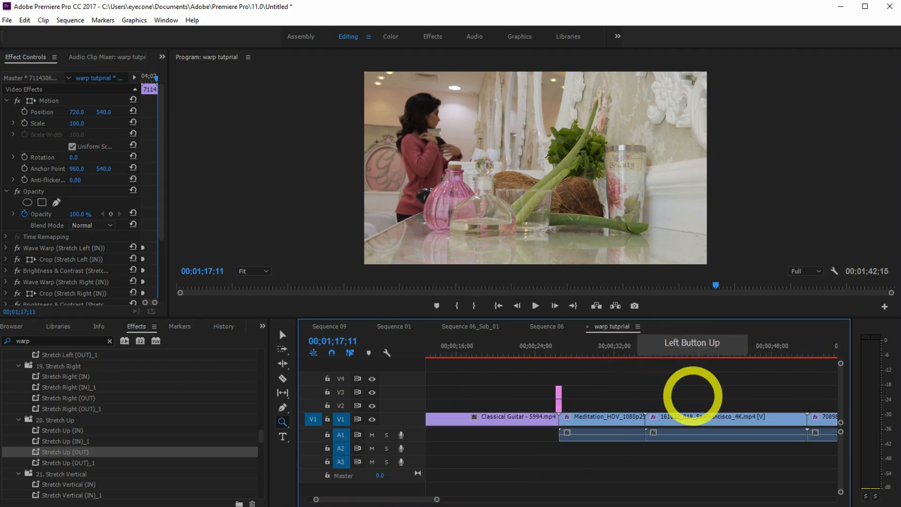
pyautogui.moveTo(436, 499); pyautogui.dragTo(562, 499)
pyautogui.click(635, 441)
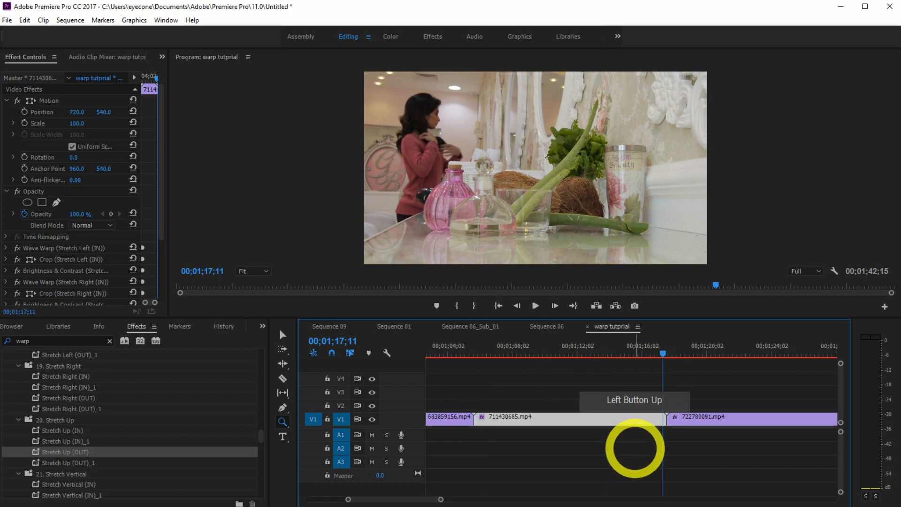
pyautogui.click(522, 345)
pyautogui.moveTo(522, 346); pyautogui.dragTo(456, 346)
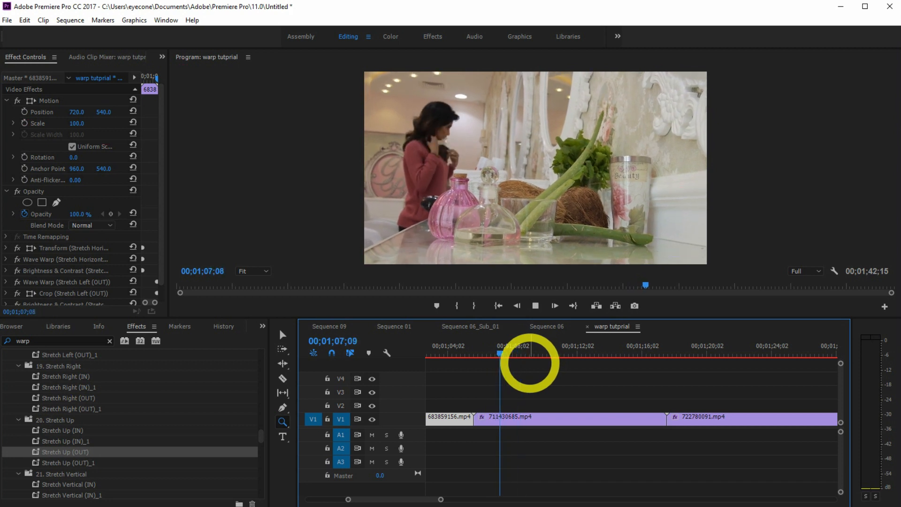
pyautogui.moveTo(651, 356)
pyautogui.mouseDown()
pyautogui.moveTo(664, 352)
pyautogui.moveTo(660, 364)
pyautogui.mouseUp()
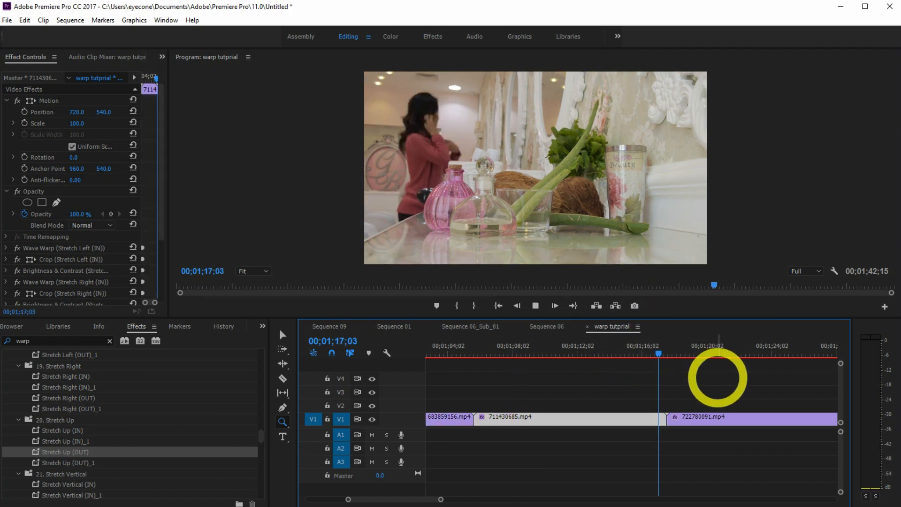
pyautogui.press('space')
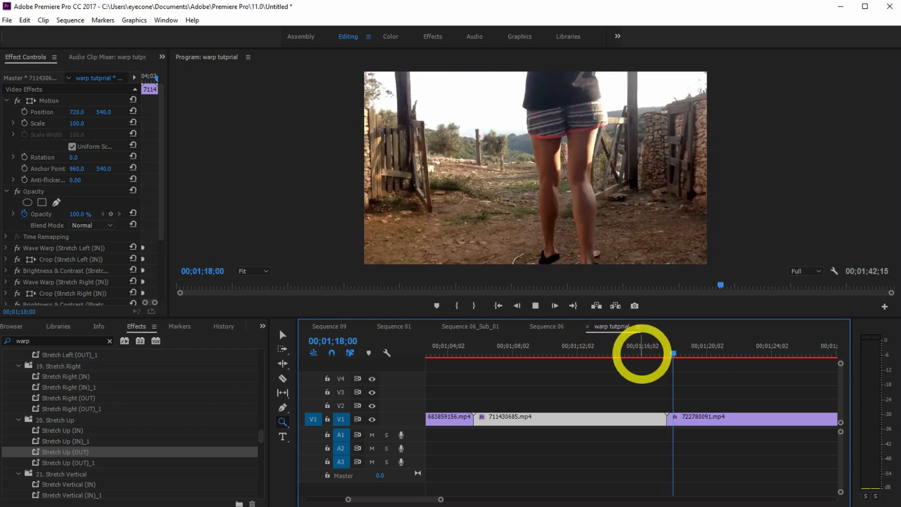
# - Render the sequence's effects for smooth preview and stop the playback on the 722780091.mp4 clip
pyautogui.click(646, 354)
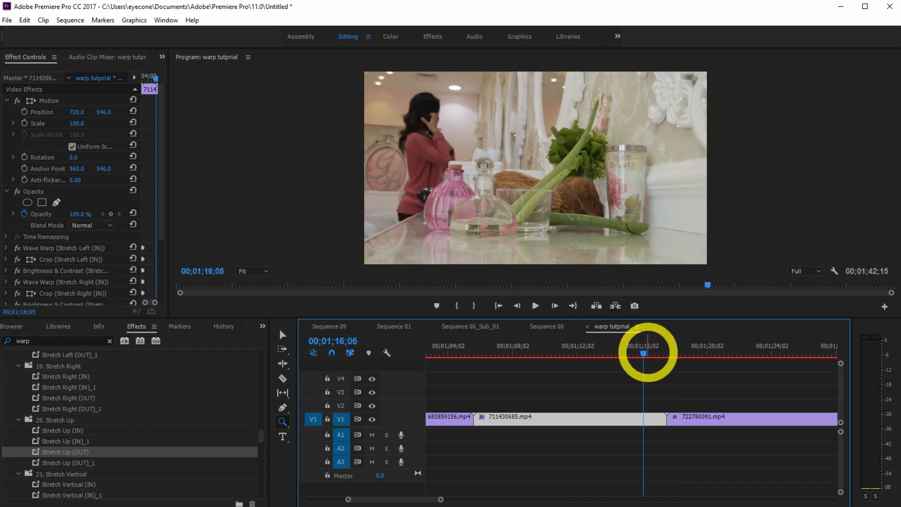
pyautogui.press('Return')
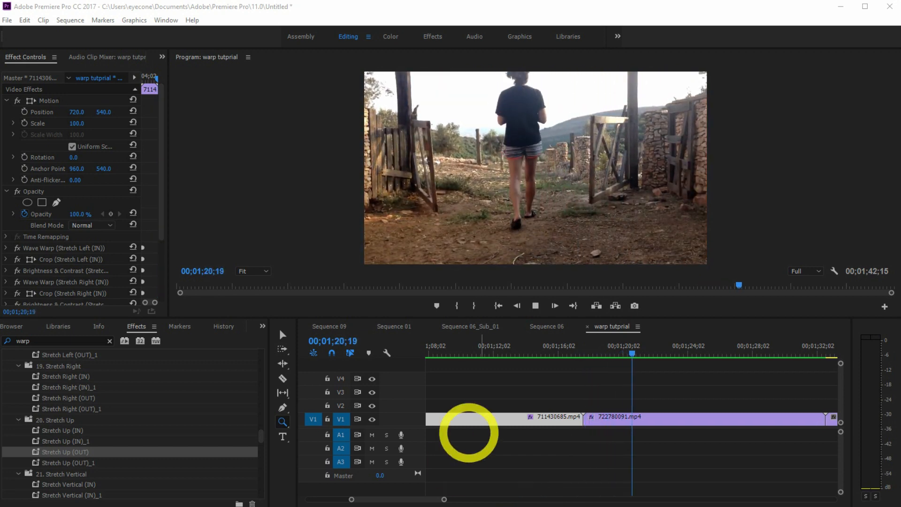
pyautogui.click(535, 306)
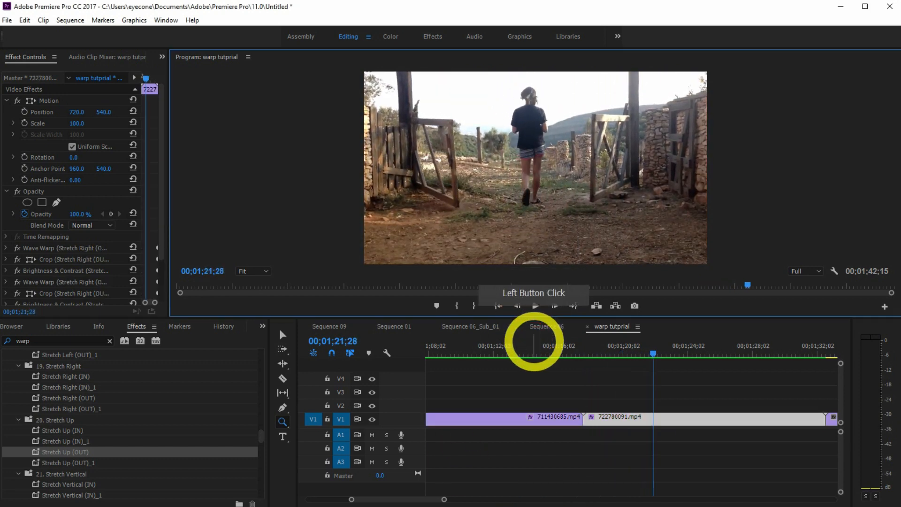